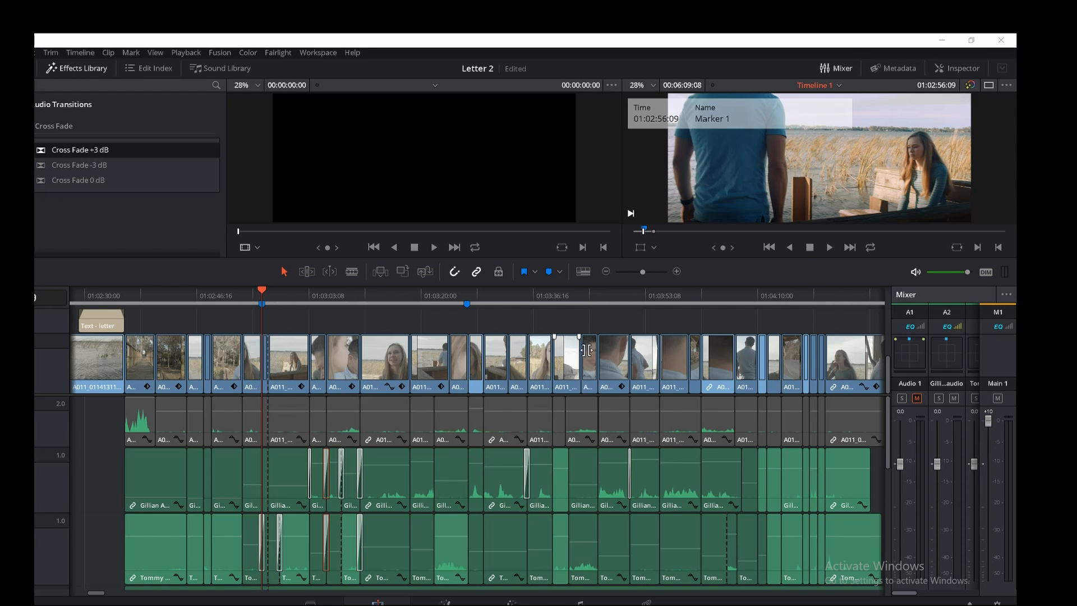
Step: Play the mixed dialogue scene from Marker 1 at 01:02:56:09 to about 01:03:22
{"action": "left_click", "coordinate": [677, 272]}
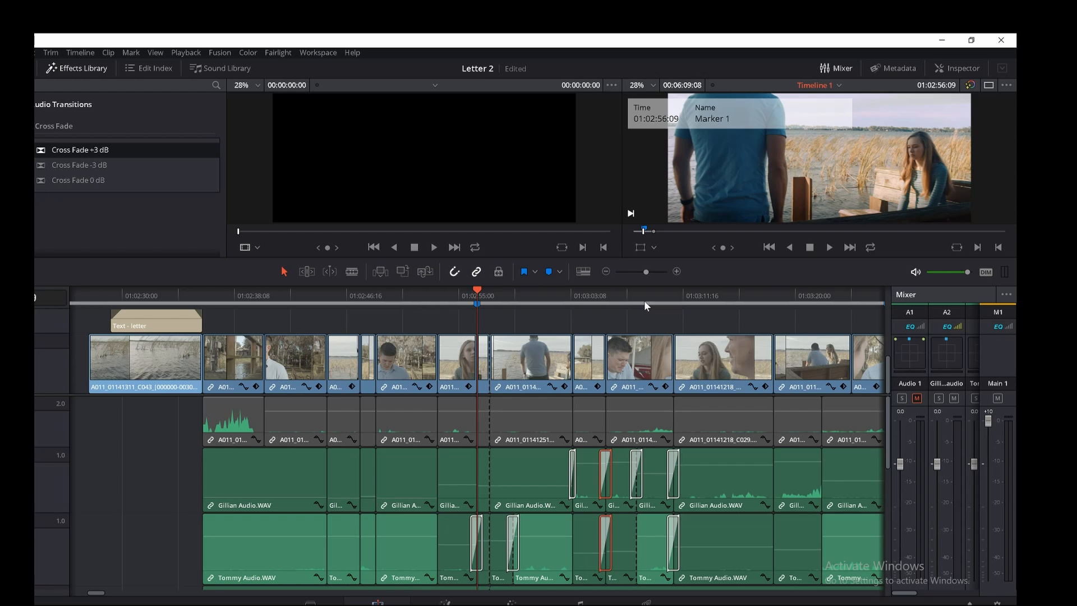
{"action": "key", "text": "space"}
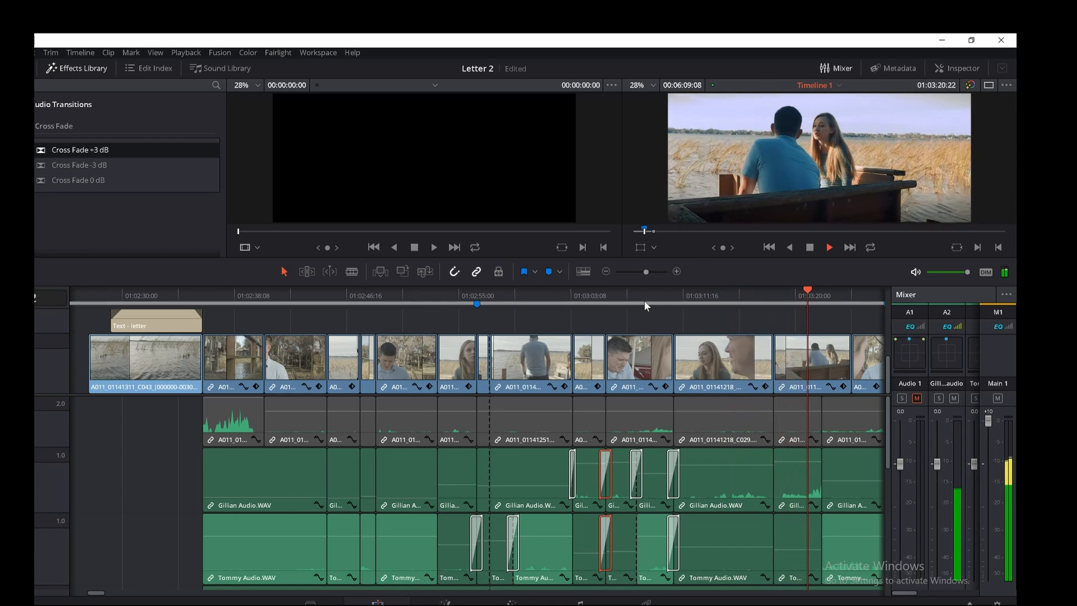
{"action": "key", "text": "space"}
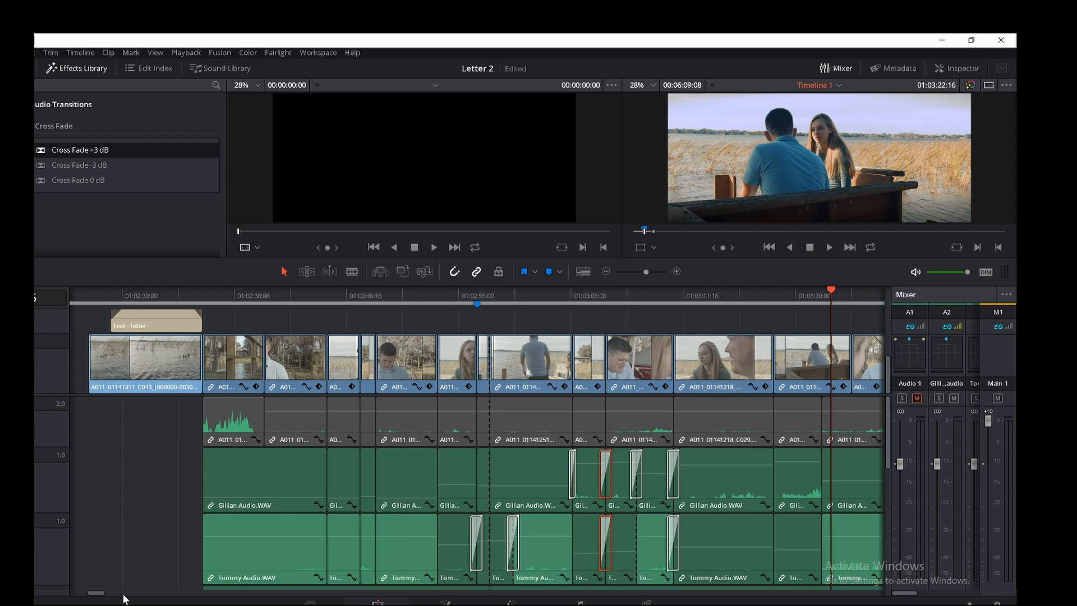
Step: Go to the separate copy of the dialogue scene further along the timeline, placing the playhead at 01:05:35:21
{"action": "left_click", "coordinate": [606, 271]}
{"action": "left_click", "coordinate": [606, 271]}
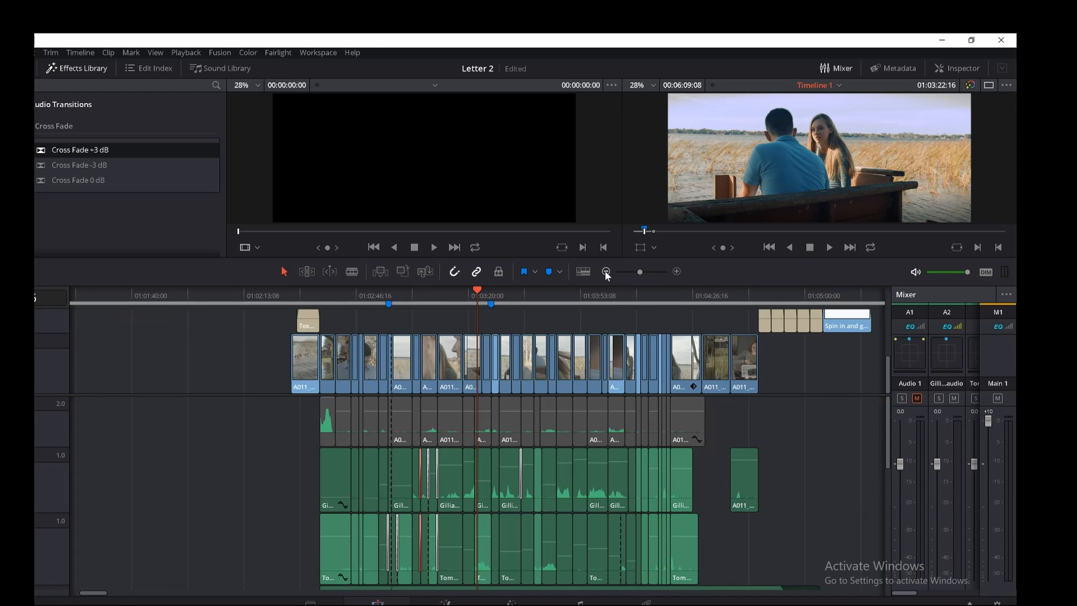
{"action": "left_click_drag", "start_coordinate": [87, 592], "coordinate": [114, 595]}
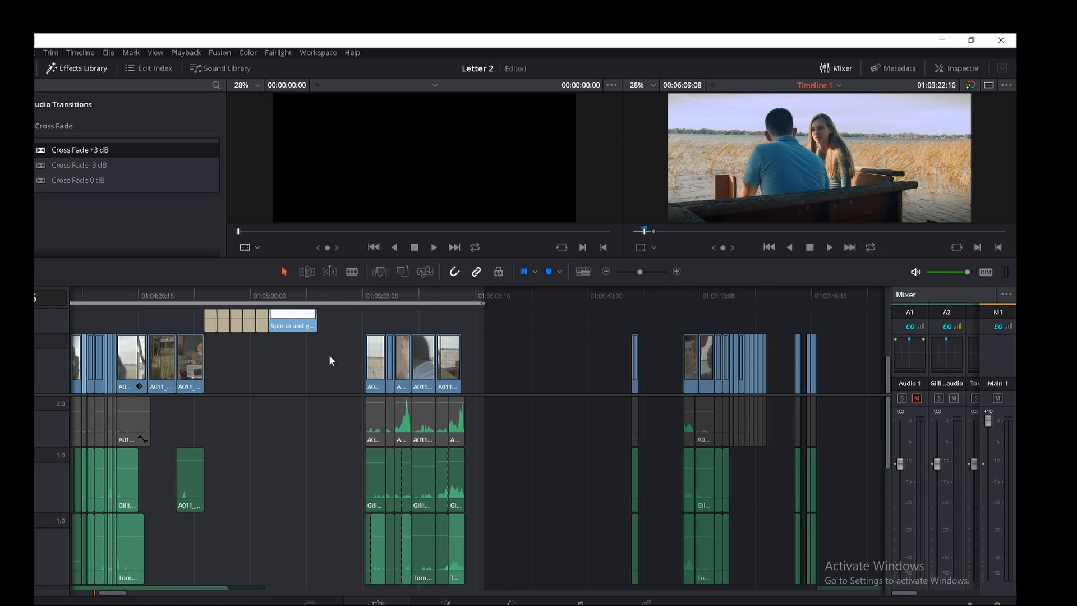
{"action": "left_click", "coordinate": [370, 296]}
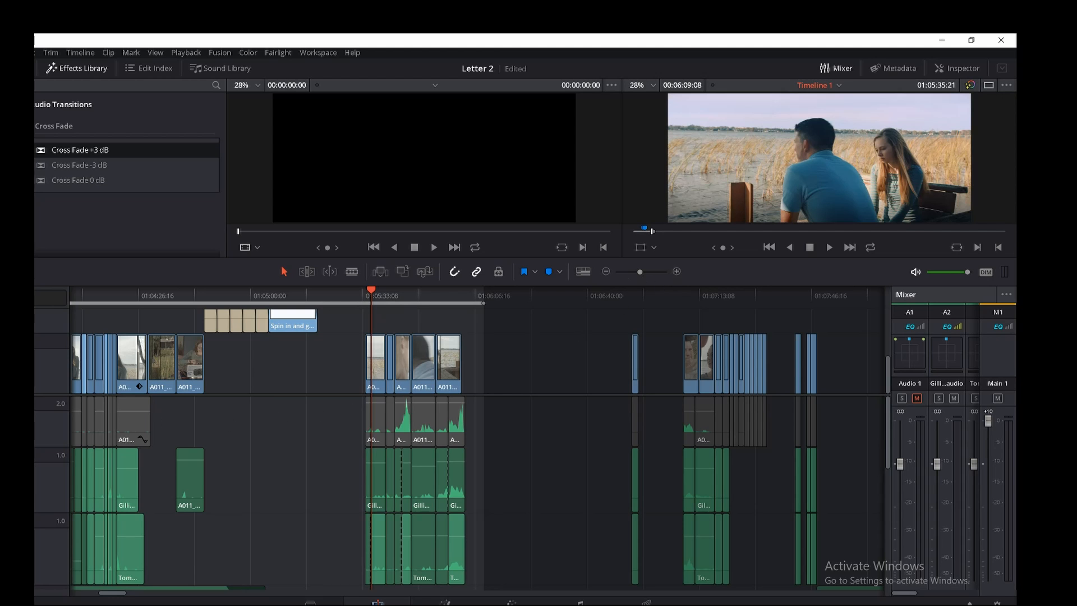
Step: Unmute audio track 1, mute audio tracks 2 and 3, and play the camera audio from 01:05:42:18
{"action": "key", "text": "ctrl+z"}
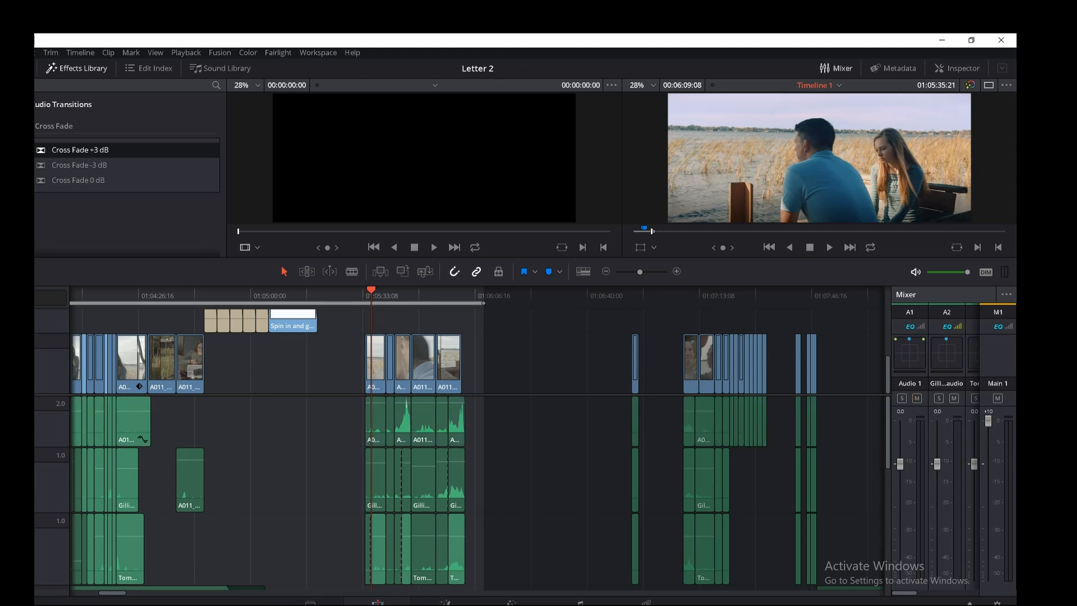
{"action": "key", "text": "ctrl+z"}
{"action": "key", "text": "ctrl+z"}
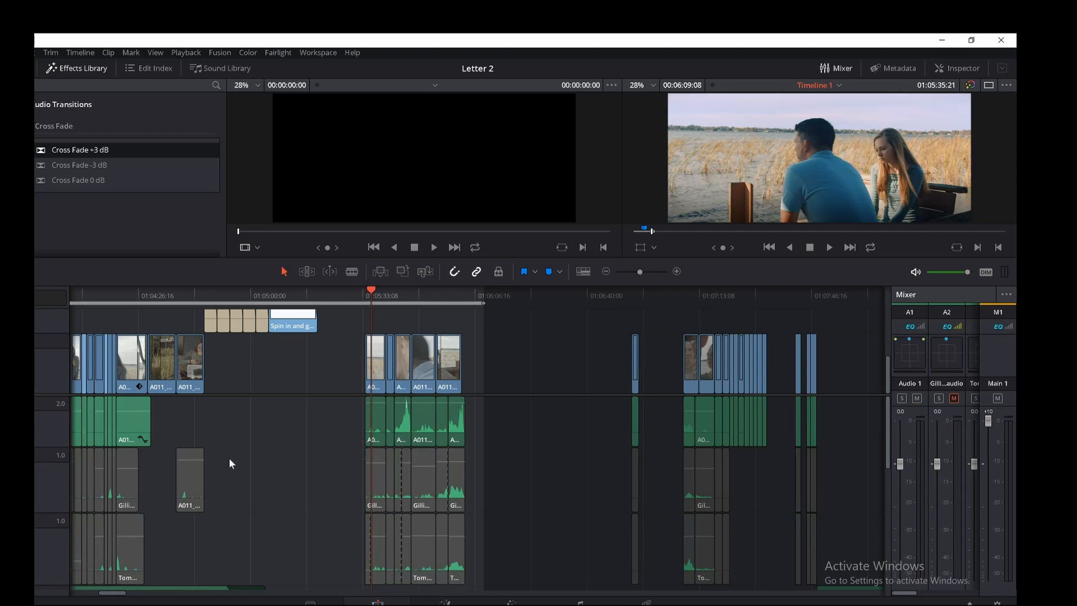
{"action": "left_click", "coordinate": [395, 293]}
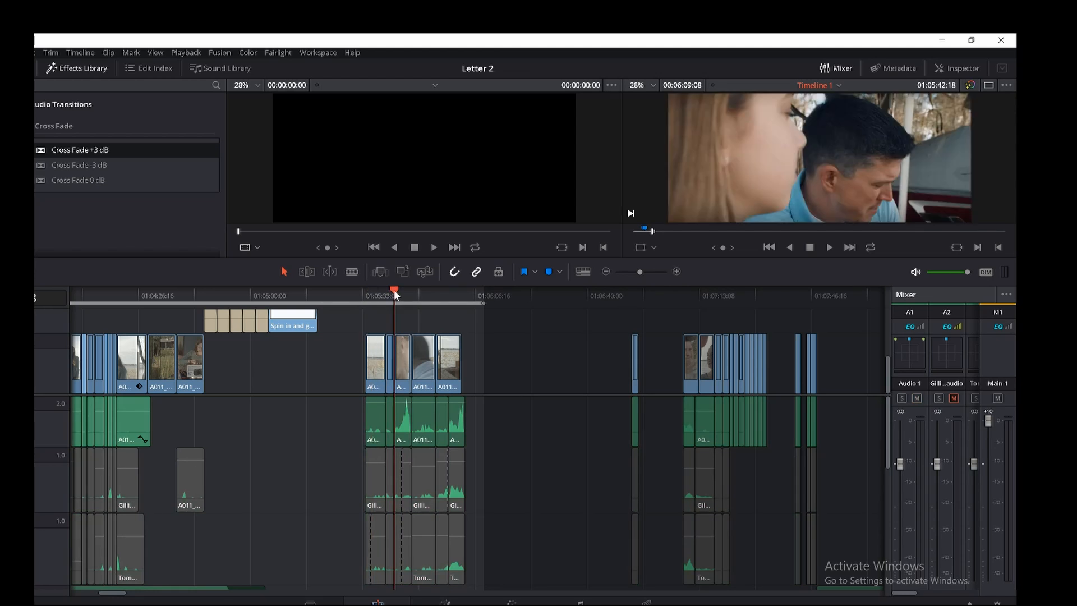
{"action": "left_click", "coordinate": [678, 271]}
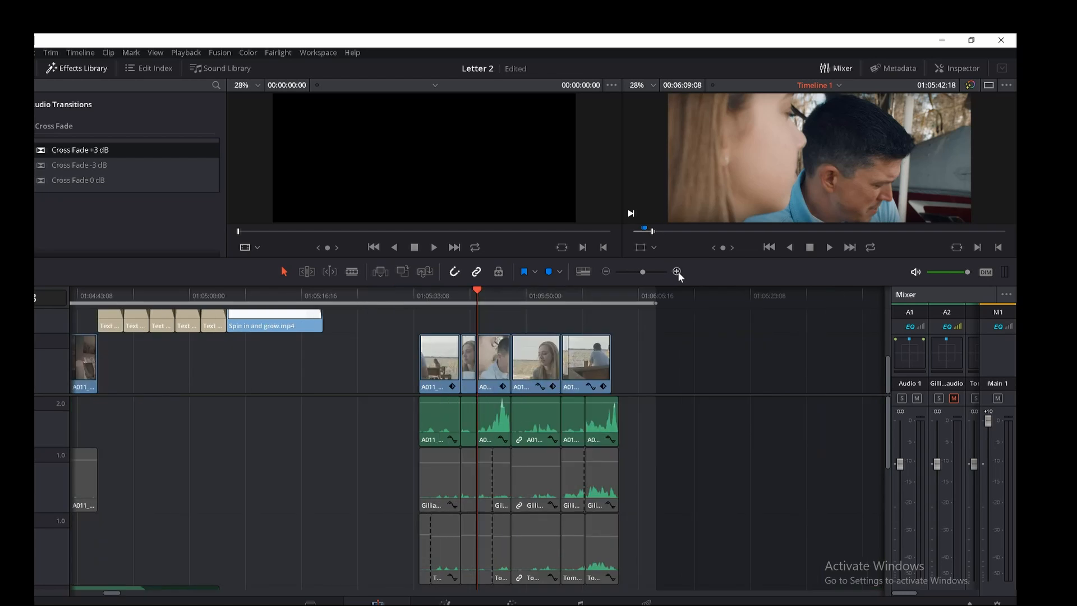
{"action": "left_click", "coordinate": [678, 271]}
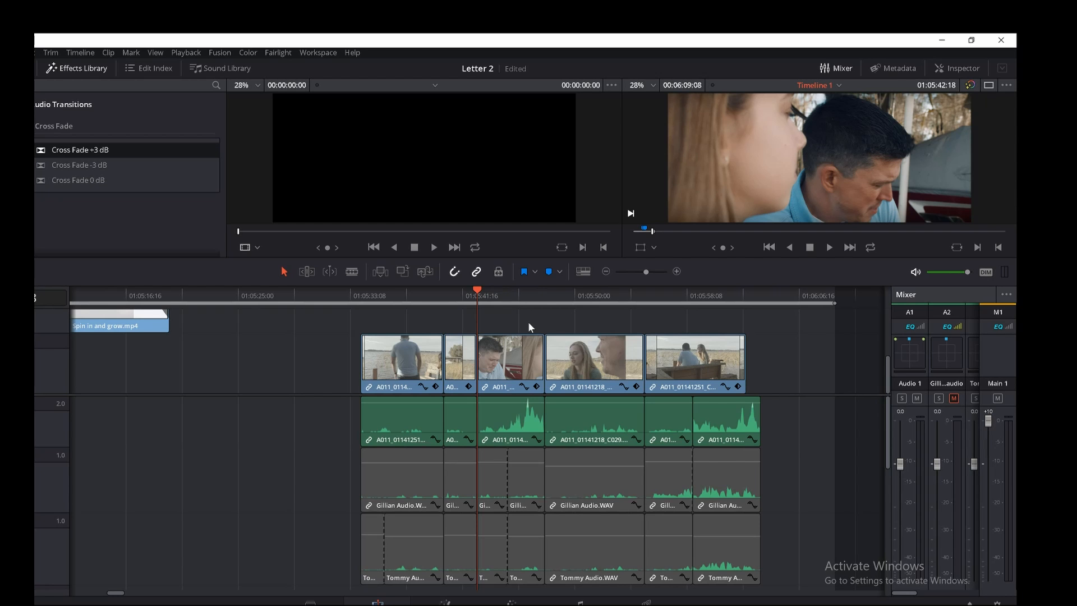
{"action": "key", "text": "space"}
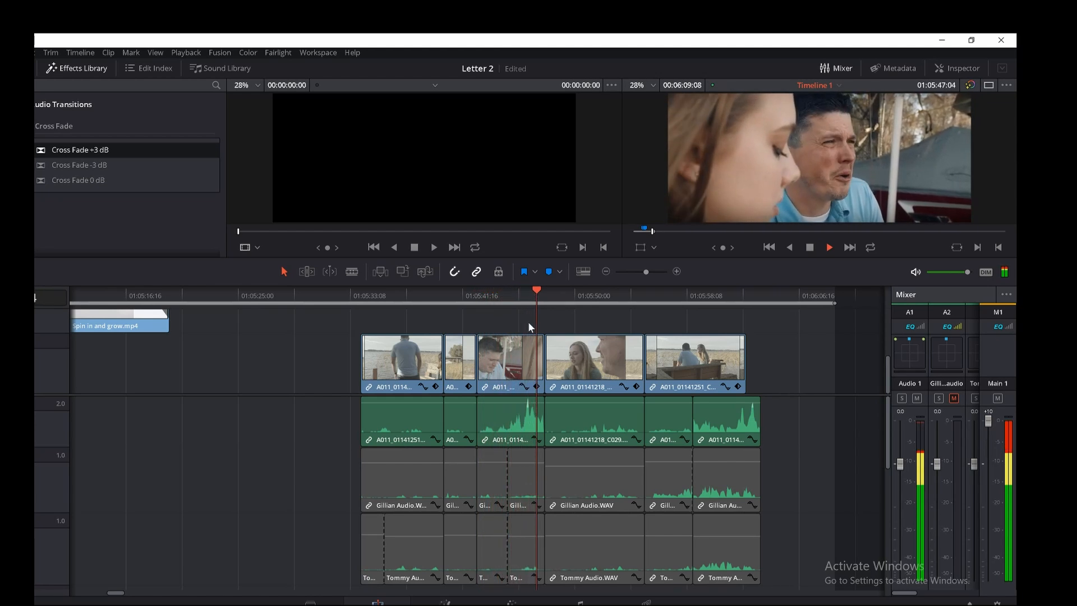
{"action": "key", "text": "space"}
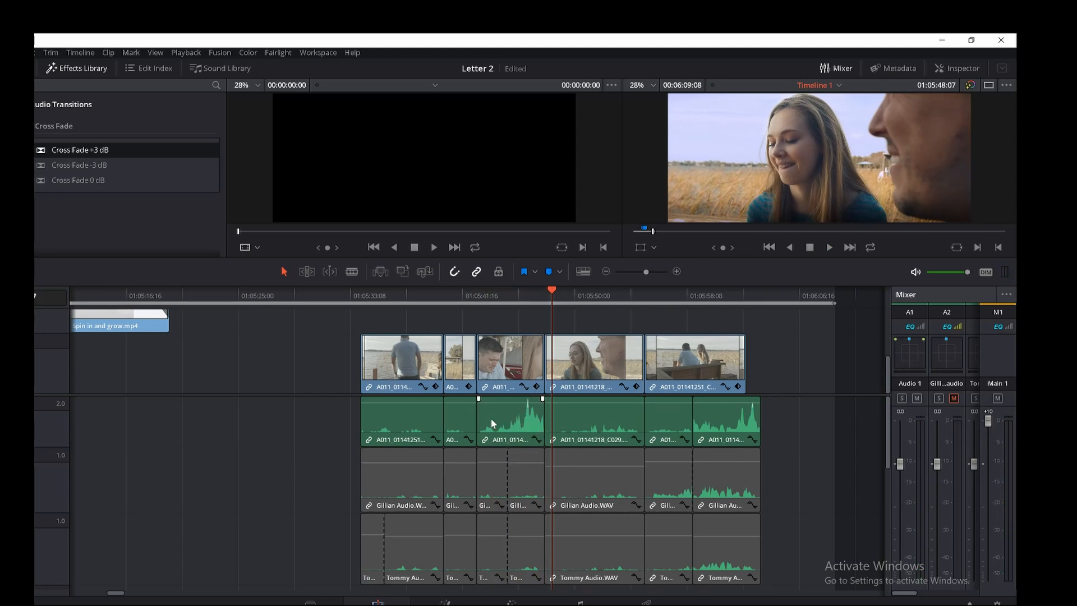
Step: Mute audio track 1, unmute audio tracks 2 and 3, and play the microphone audio from about 01:05:41
{"action": "left_click", "coordinate": [35, 424]}
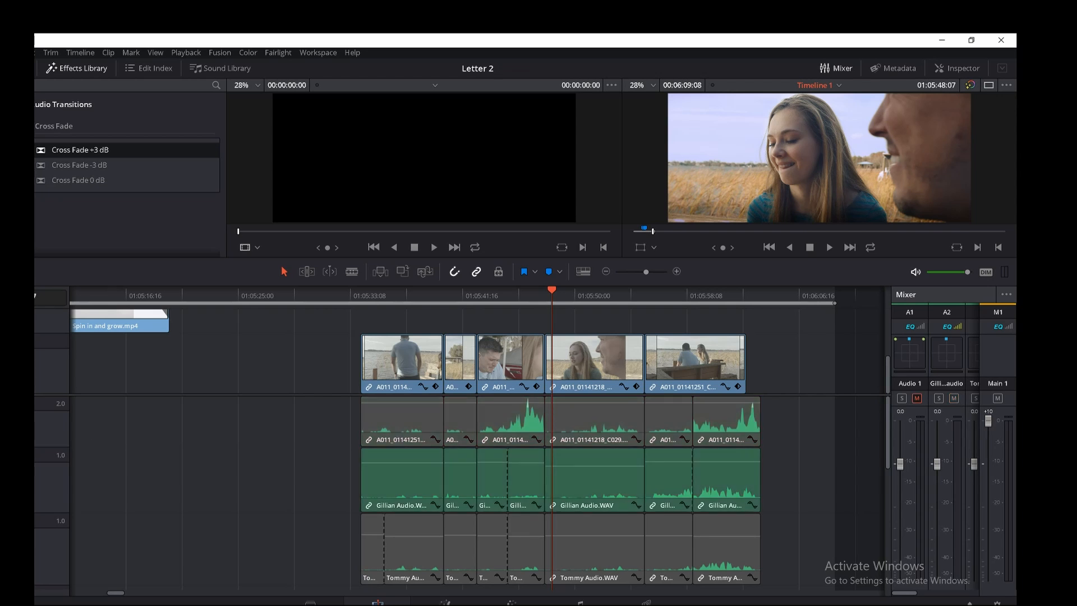
{"action": "left_click", "coordinate": [34, 537]}
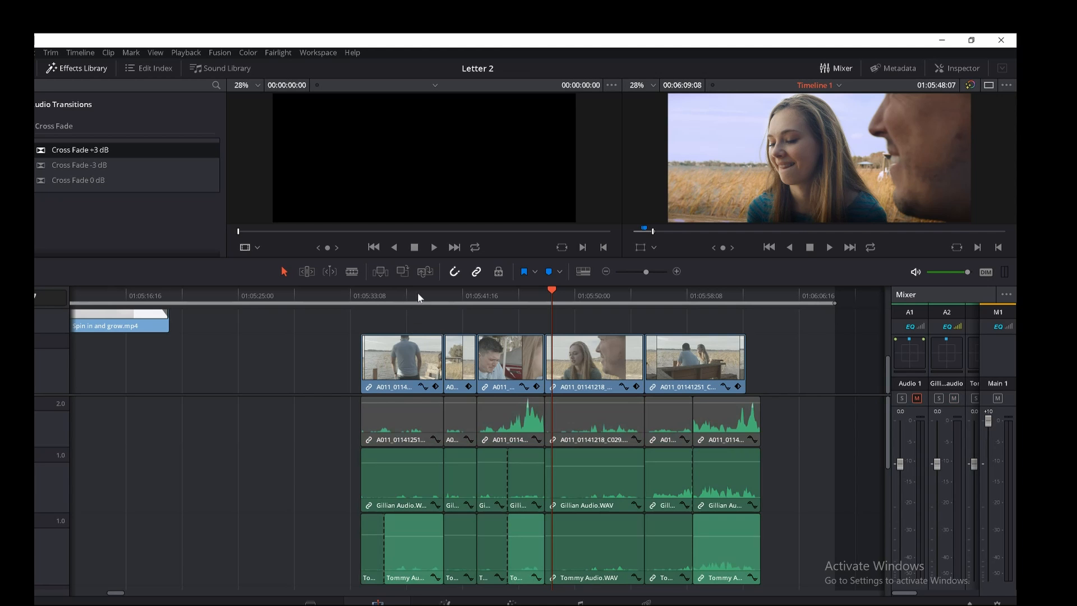
{"action": "left_click", "coordinate": [466, 297]}
{"action": "key", "text": "space"}
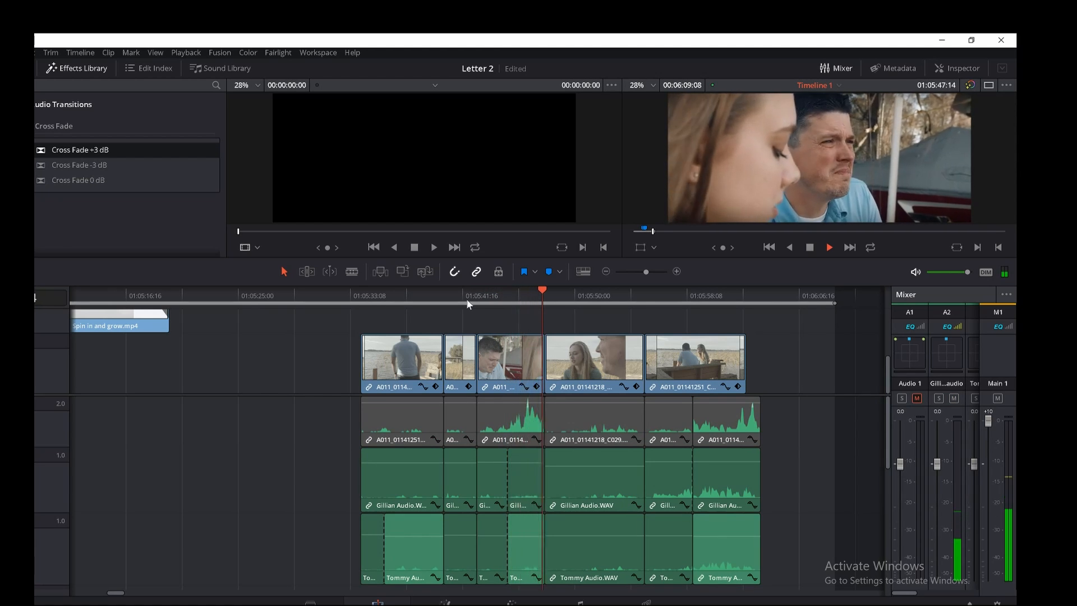
{"action": "key", "text": "space"}
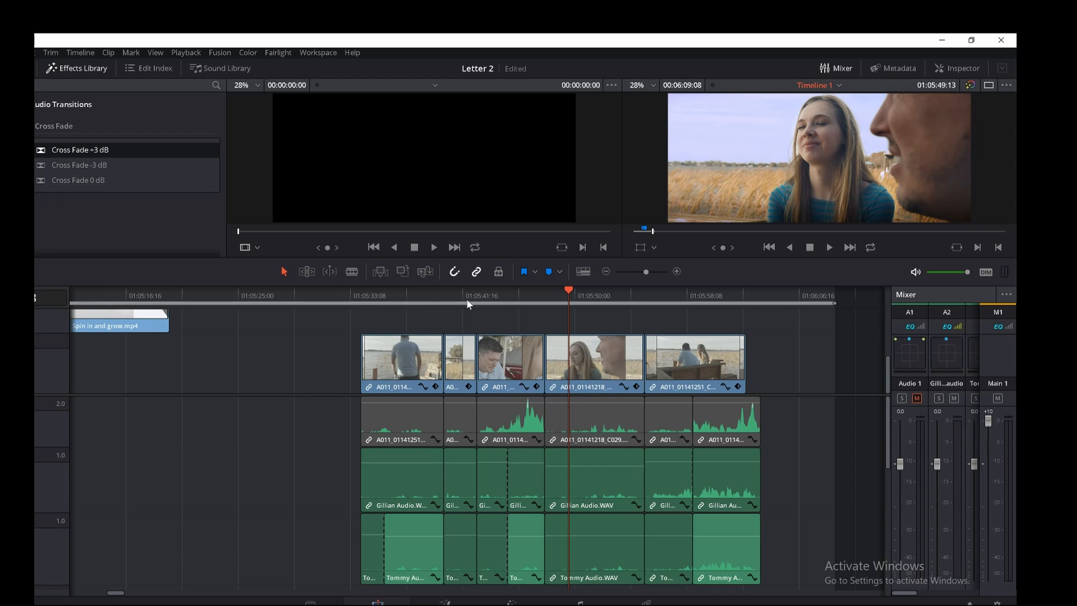
Step: Play back the cut from the man's close-up to the woman's close-up several times, between 01:05:45 and 01:05:49, to compare dialogue levels
{"action": "left_click", "coordinate": [692, 293]}
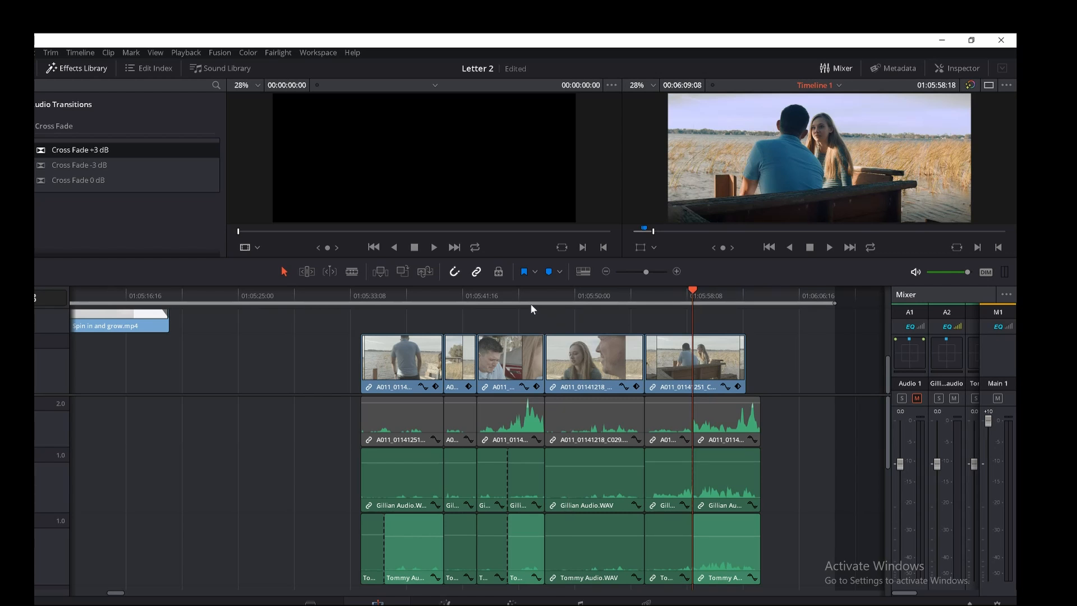
{"action": "left_click", "coordinate": [509, 296]}
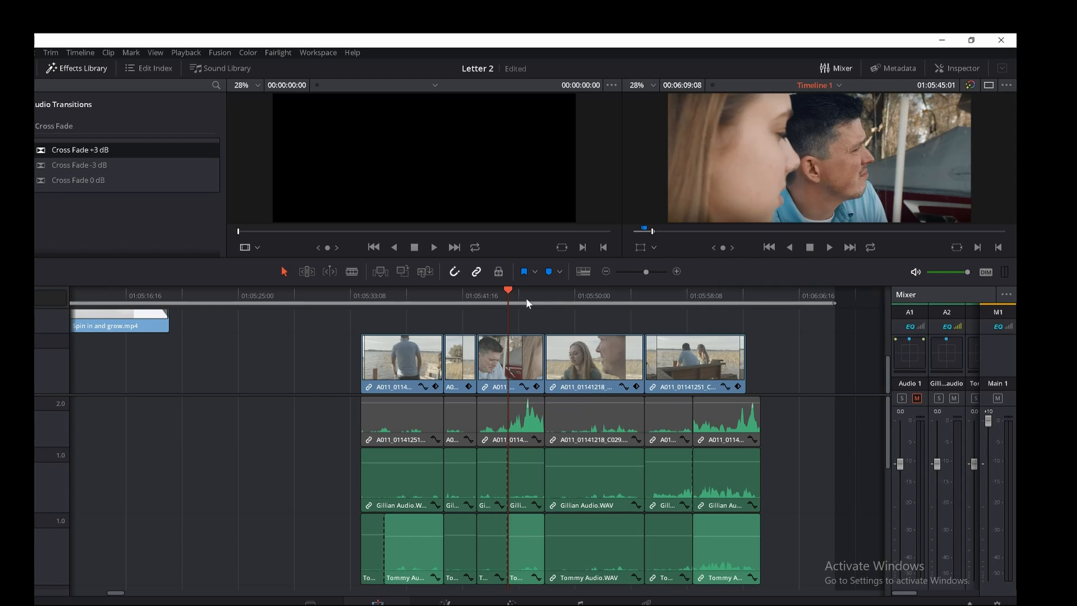
{"action": "key", "text": "space"}
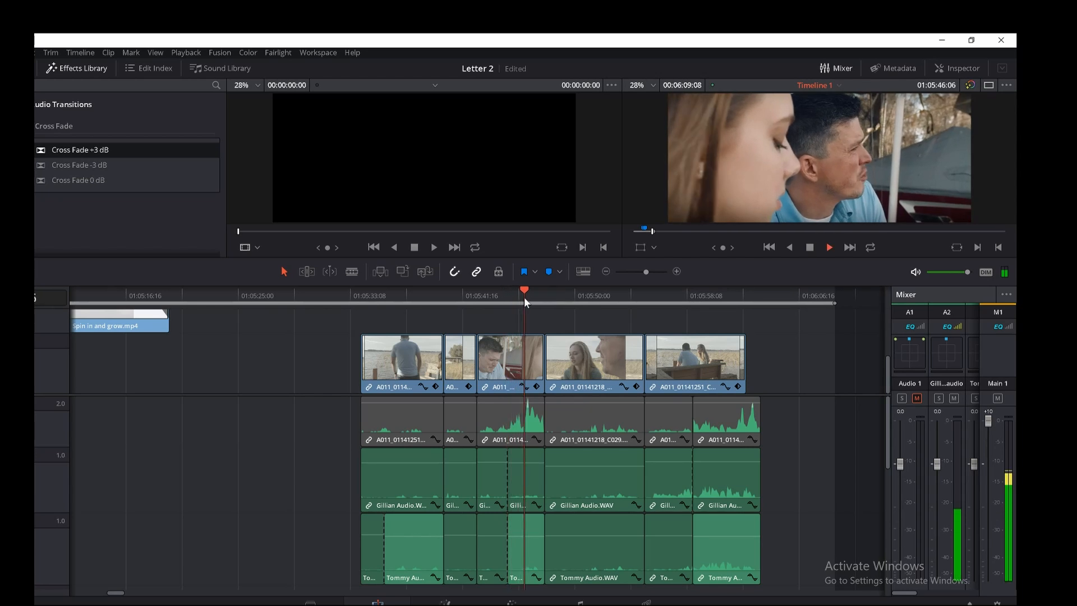
{"action": "key", "text": "space"}
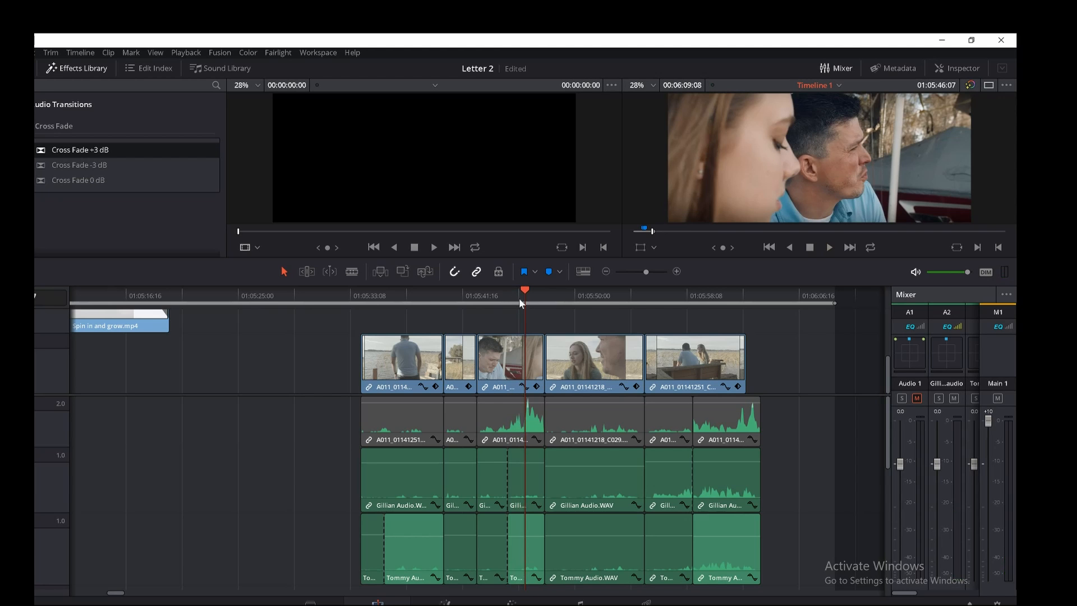
{"action": "left_click", "coordinate": [531, 301]}
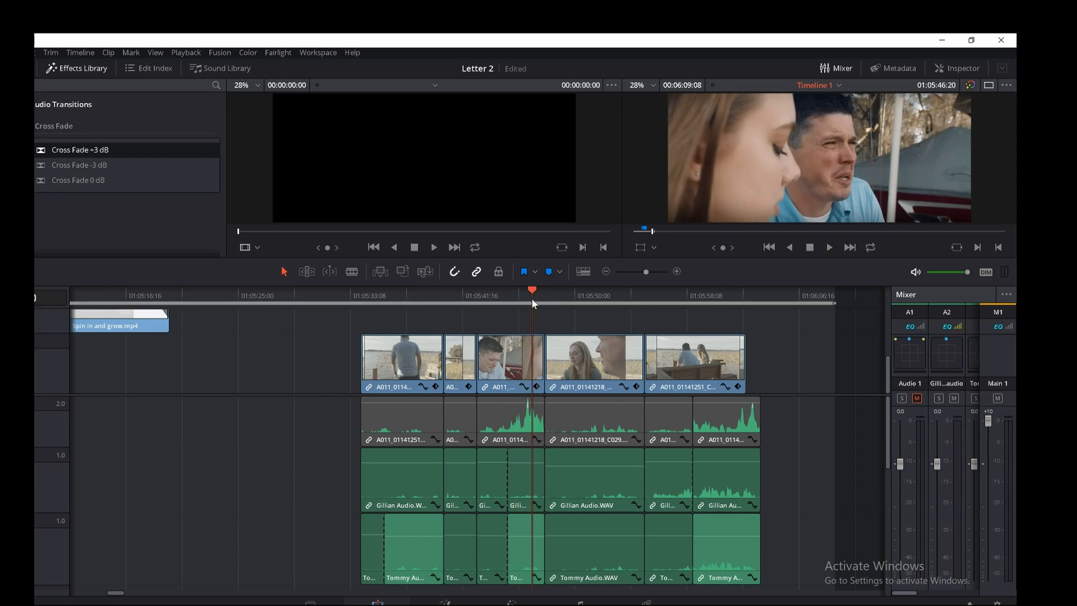
{"action": "left_click", "coordinate": [569, 303]}
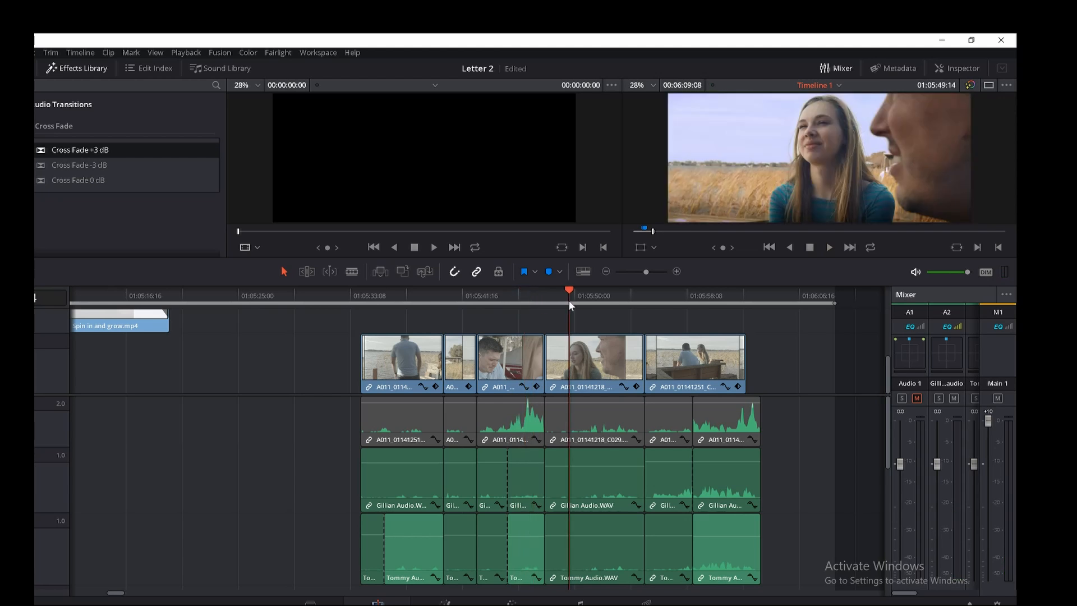
{"action": "left_click", "coordinate": [532, 301]}
{"action": "key", "text": "space"}
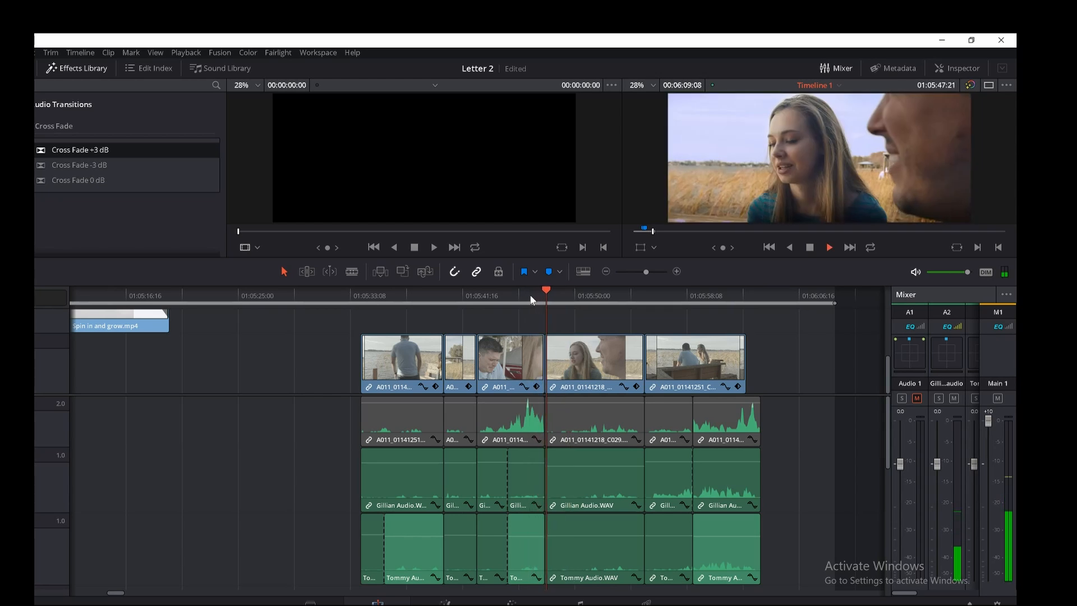
{"action": "key", "text": "space"}
{"action": "left_click", "coordinate": [522, 295]}
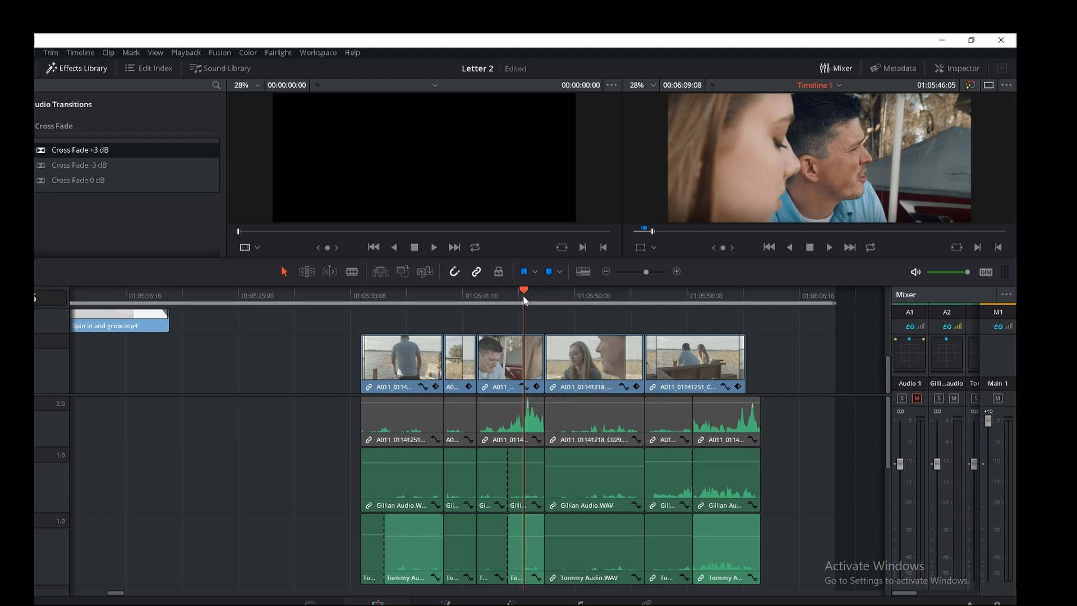
{"action": "key", "text": "space"}
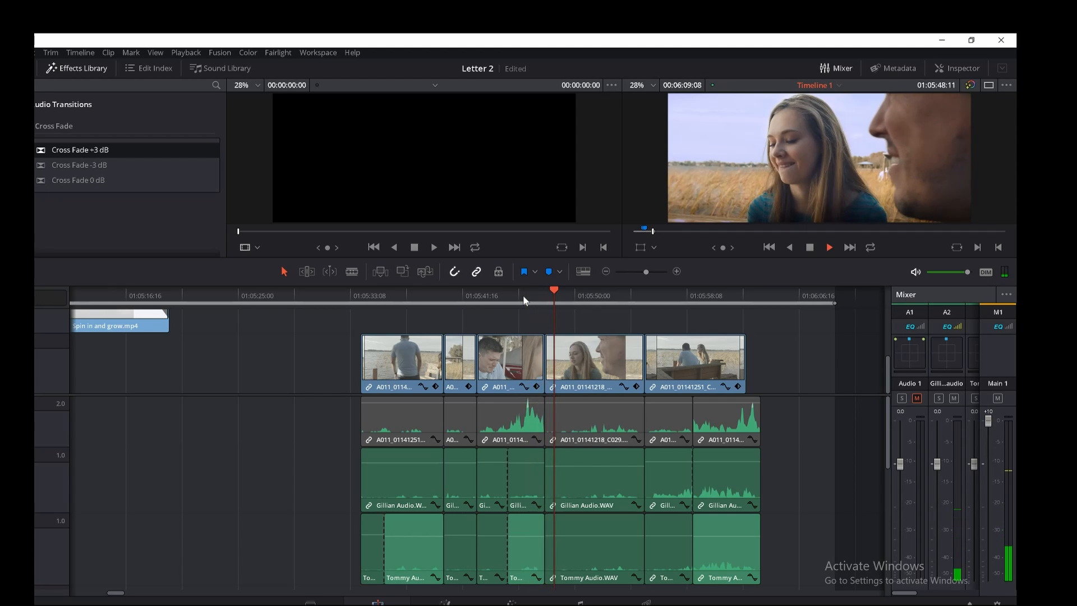
{"action": "key", "text": "space"}
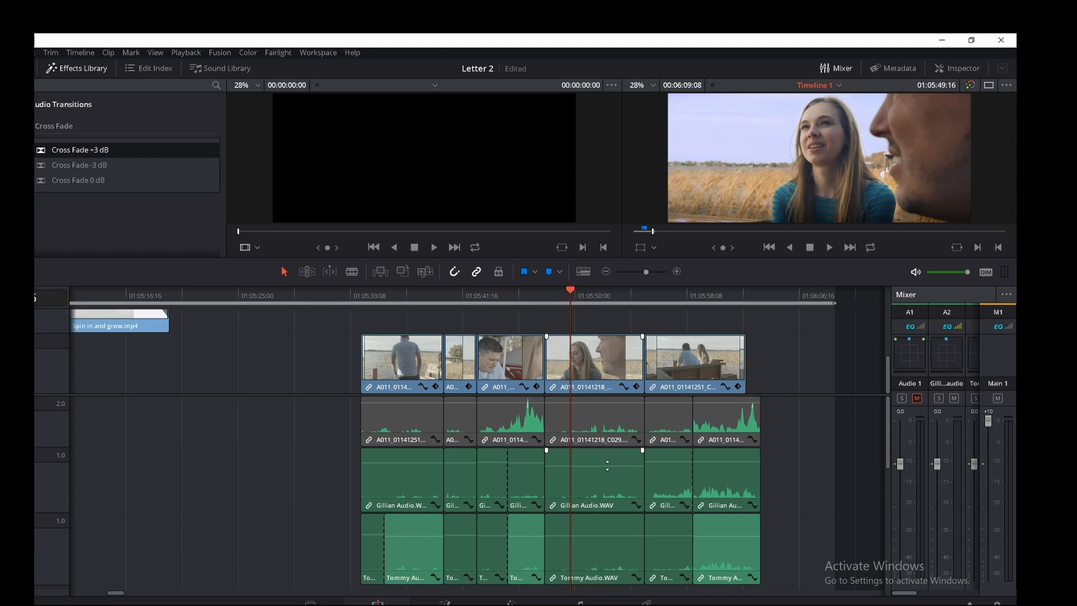
Step: Raise the volume of the audio track 2 clip under the woman's close-up and play it from 01:05:50:09
{"action": "key", "text": "space"}
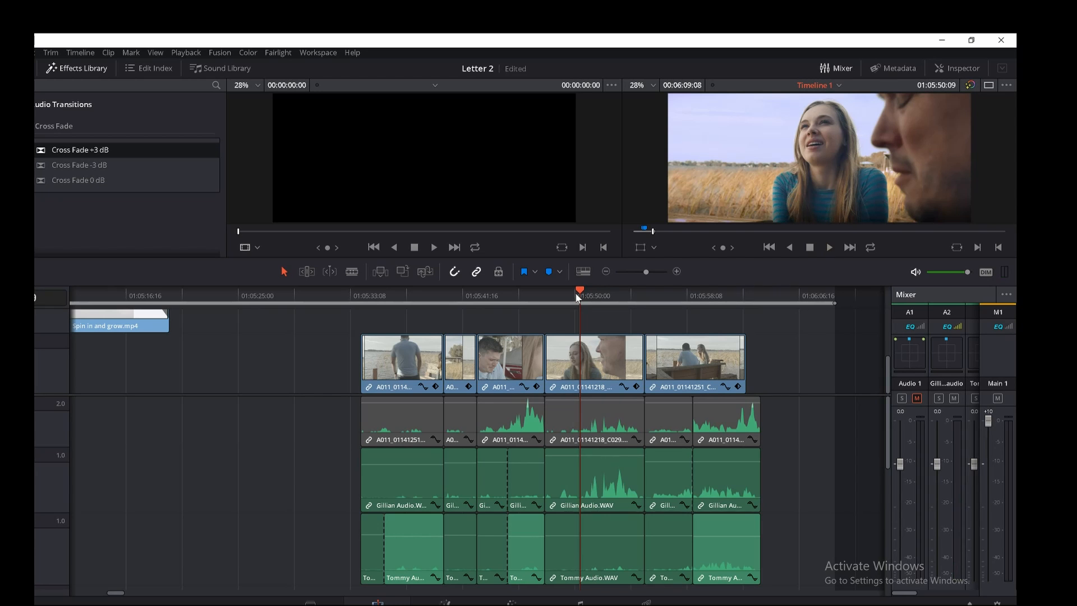
{"action": "key", "text": "space"}
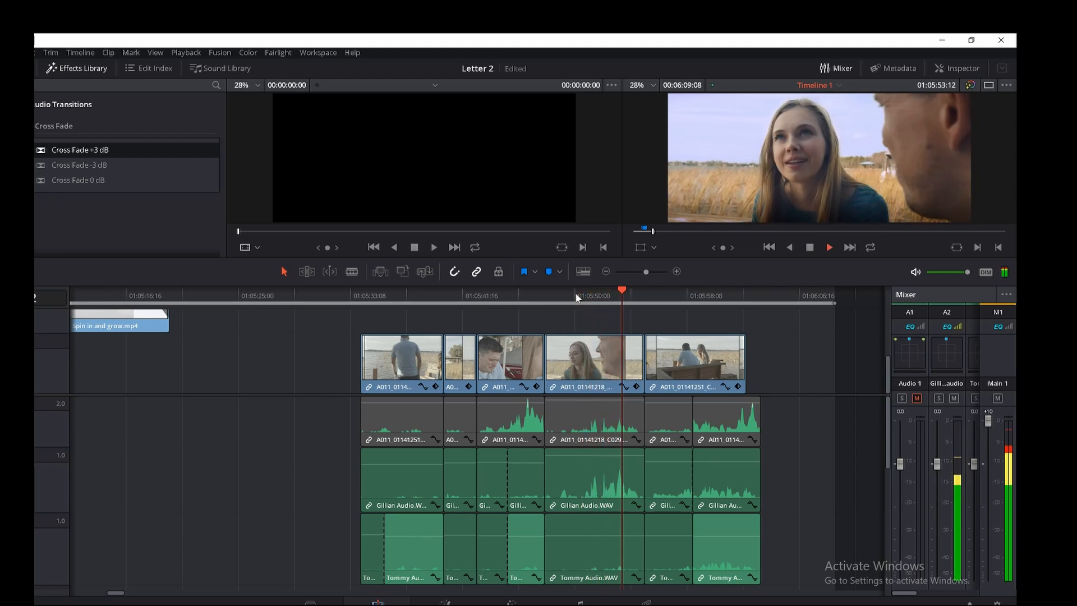
{"action": "key", "text": "space"}
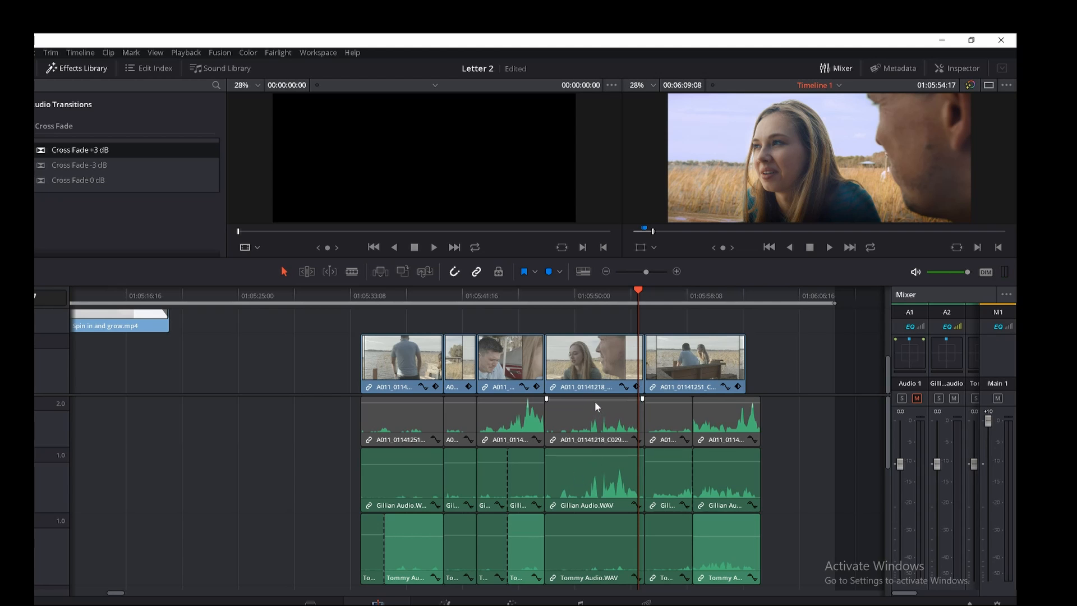
Step: Lower the volume of the audio track 1 clip under the woman's close-up and play the shot from about 01:05:49
{"action": "left_click_drag", "start_coordinate": [594, 399], "coordinate": [596, 422]}
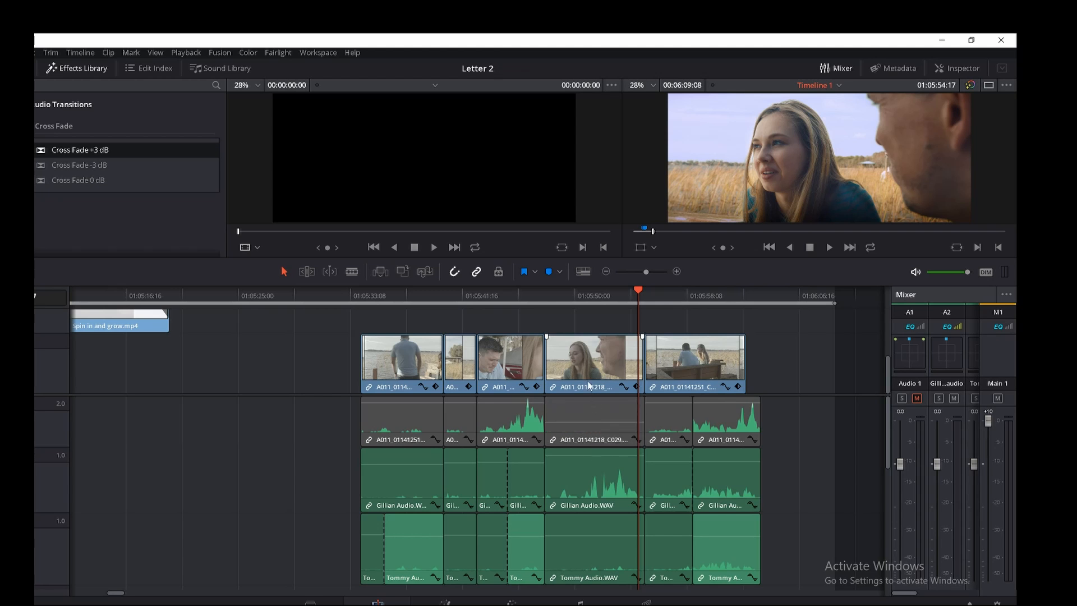
{"action": "left_click", "coordinate": [567, 295]}
{"action": "key", "text": "space"}
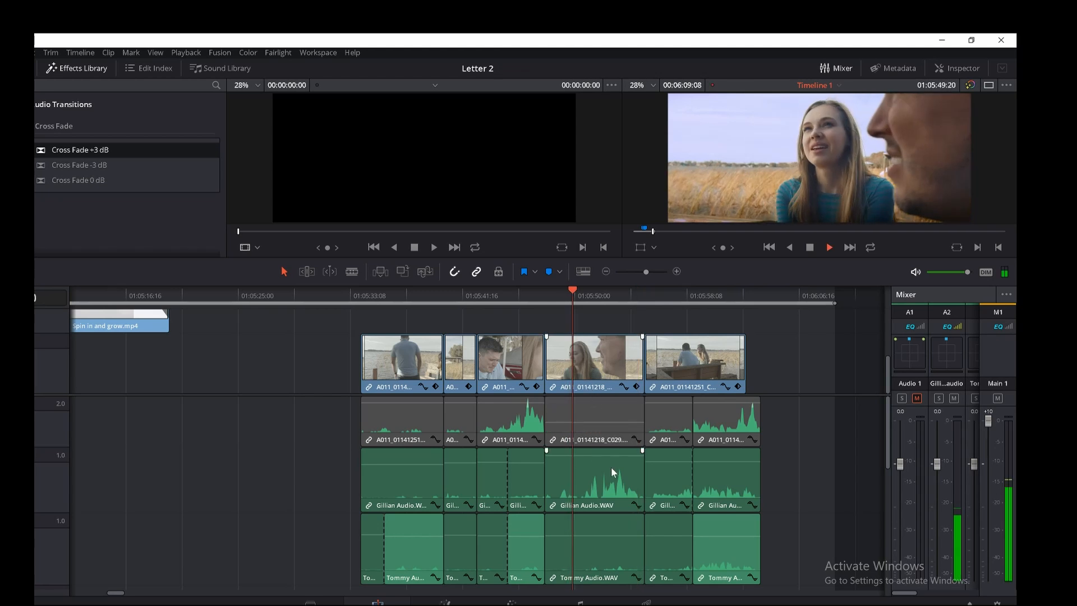
{"action": "key", "text": "space"}
Step: Lower the volume of the audio track 2 clip under the woman's close-up, play it, and return the playhead to 01:05:46:05
{"action": "left_click_drag", "start_coordinate": [612, 450], "coordinate": [612, 459]}
{"action": "key", "text": "space"}
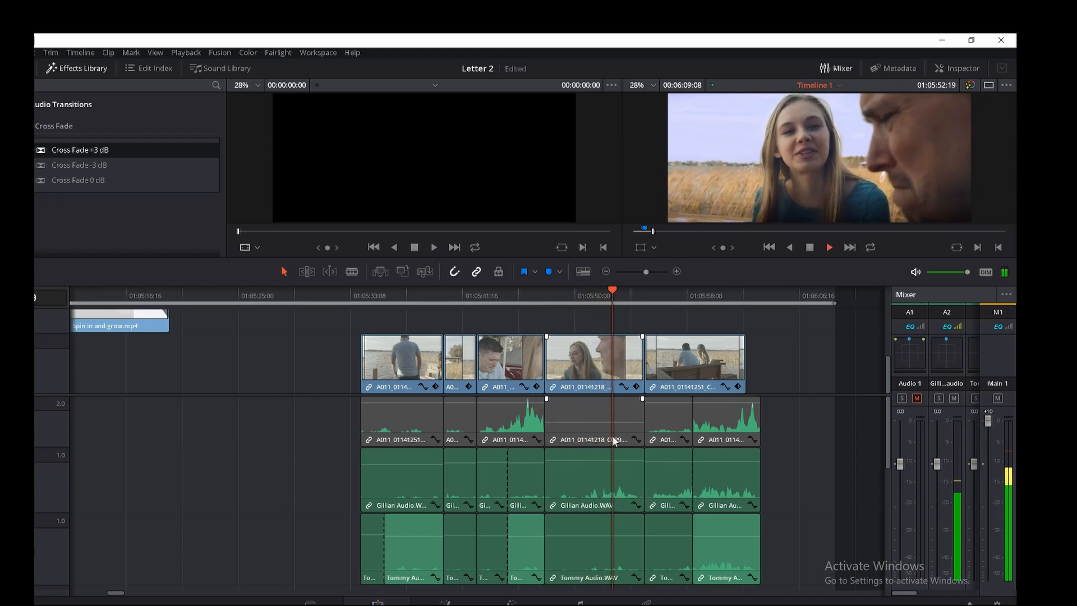
{"action": "key", "text": "space"}
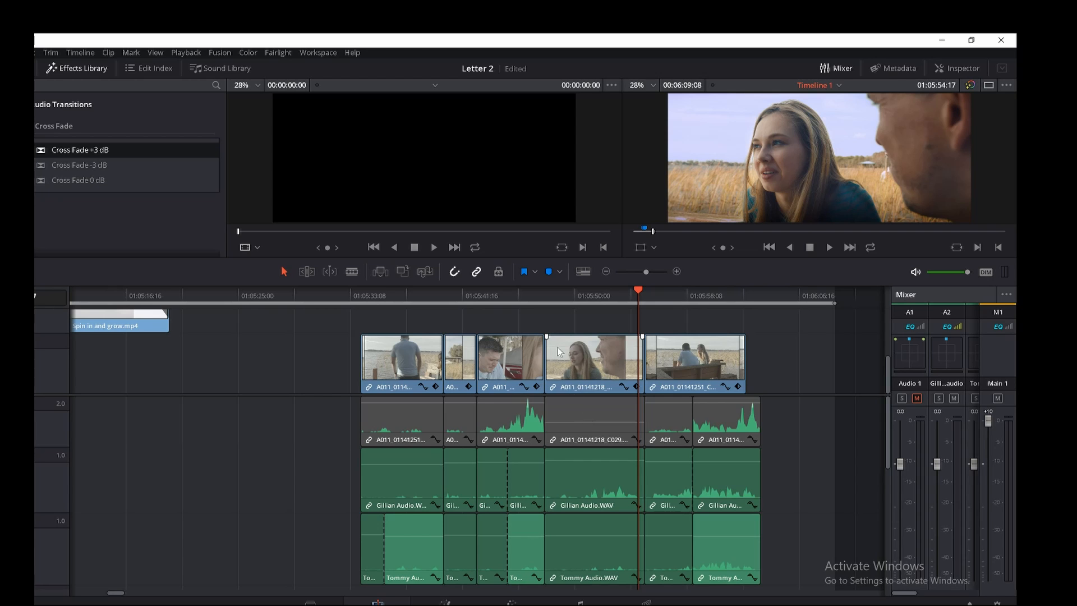
{"action": "left_click", "coordinate": [524, 292]}
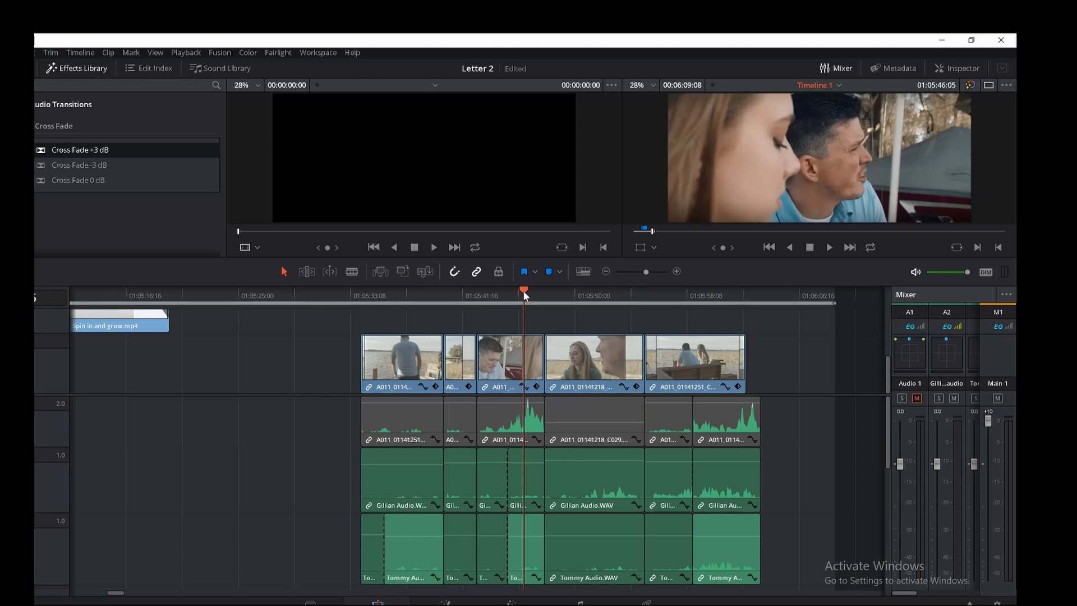
Step: Play the cut from the man's close-up to the woman's close-up again from about 01:05:46 to compare dialogue levels
{"action": "key", "text": "space"}
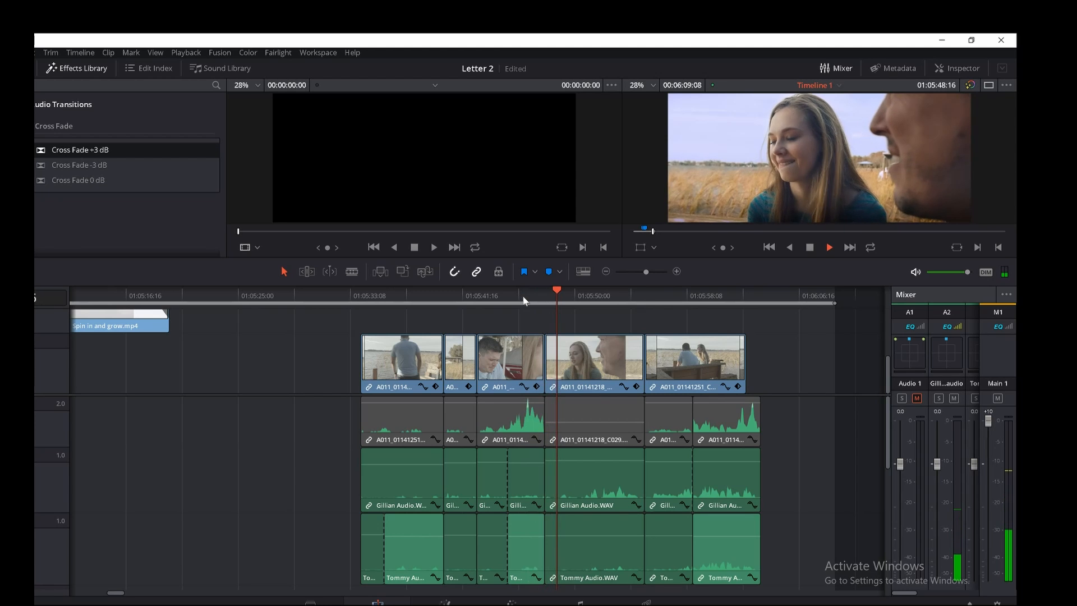
{"action": "left_click", "coordinate": [526, 296]}
{"action": "key", "text": "space"}
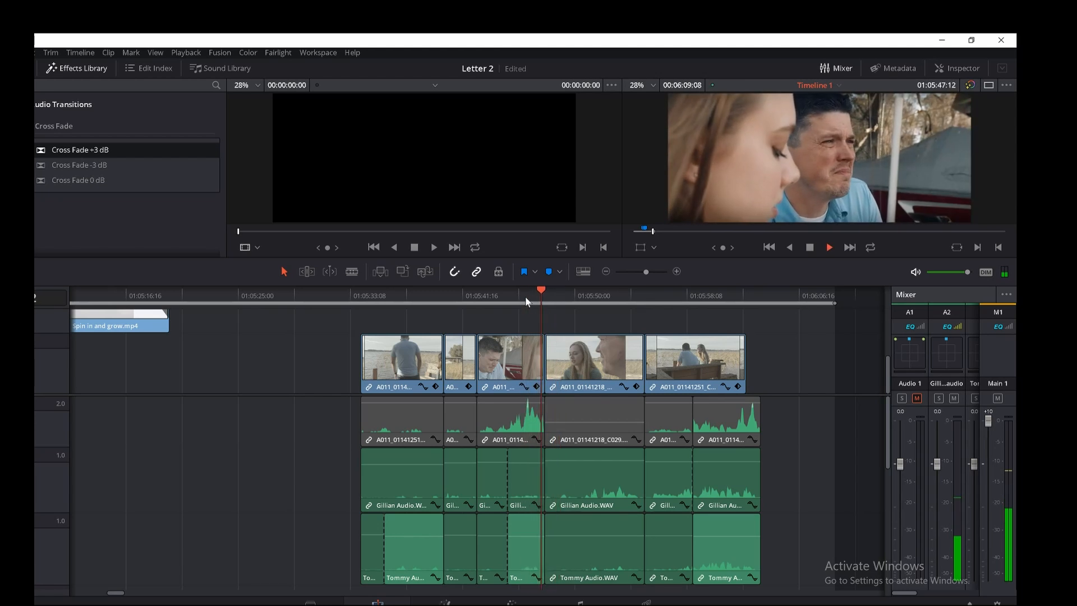
{"action": "key", "text": "space"}
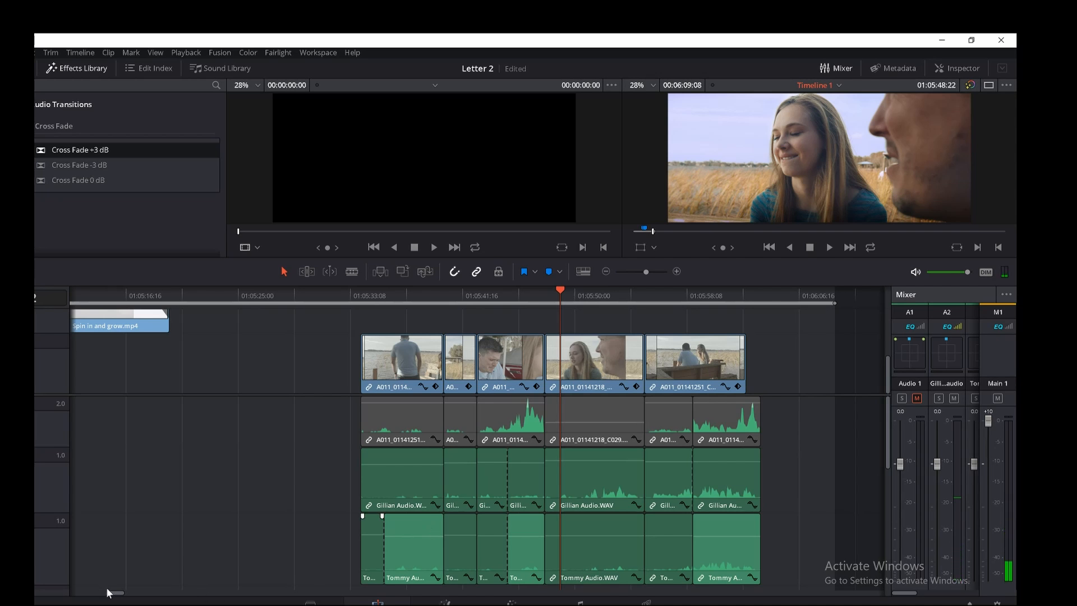
Step: Apply Cross Fade 0 dB to the audio track 2 edit near 01:03:08 under the man's close-up, and shorten the fade
{"action": "left_click_drag", "start_coordinate": [115, 593], "coordinate": [99, 595]}
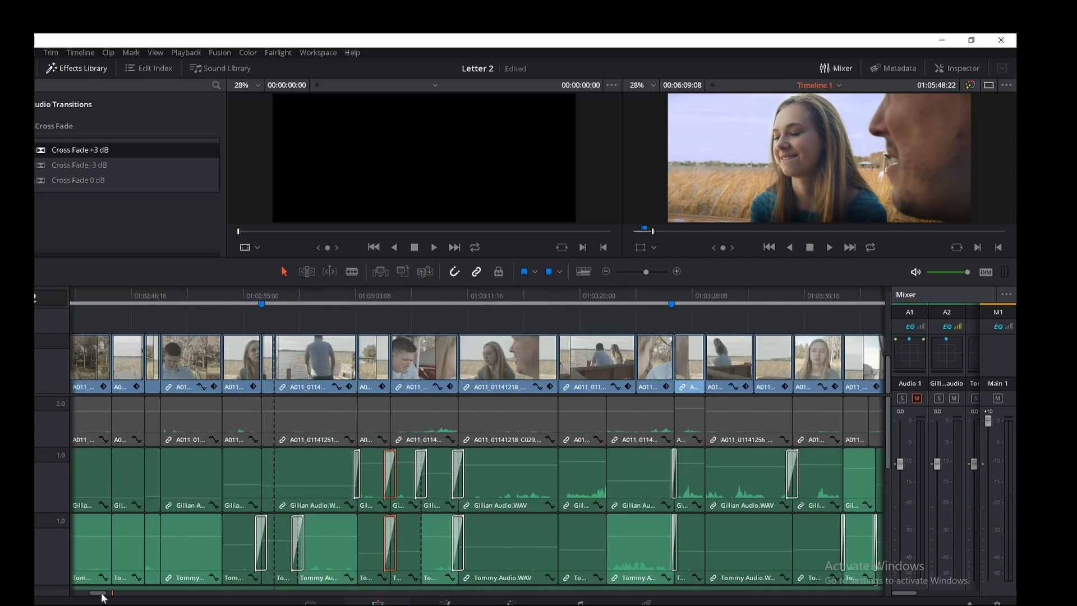
{"action": "left_click", "coordinate": [383, 295]}
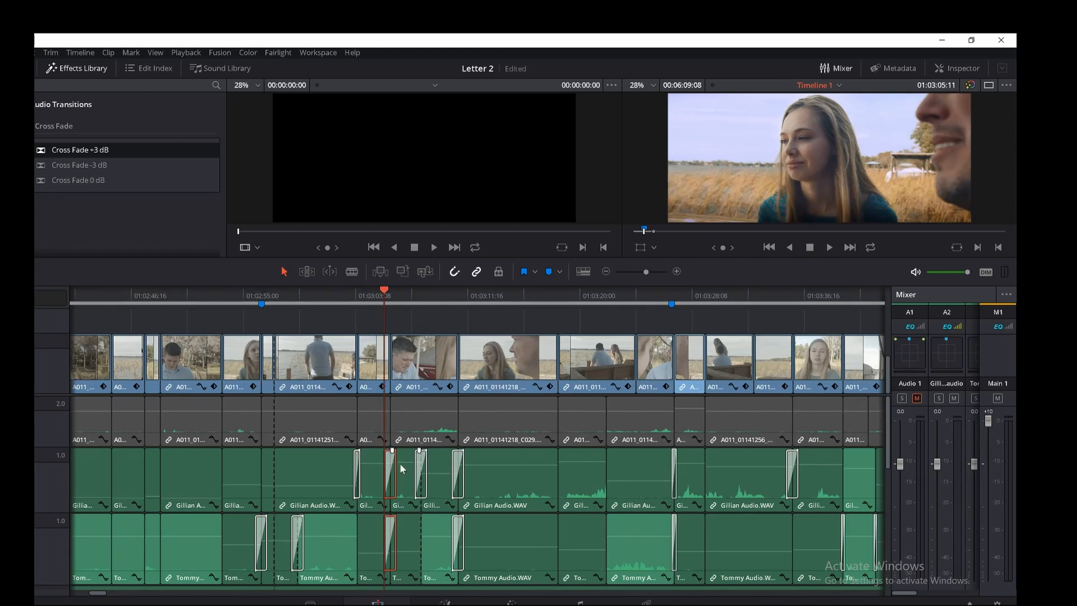
{"action": "left_click", "coordinate": [676, 272]}
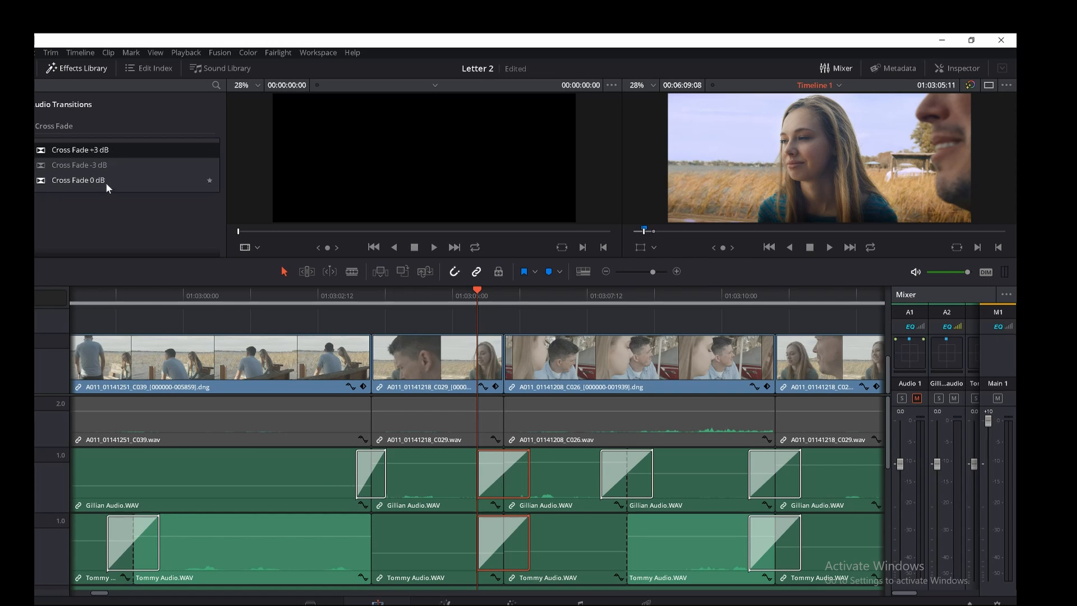
{"action": "left_click_drag", "start_coordinate": [103, 178], "coordinate": [624, 477]}
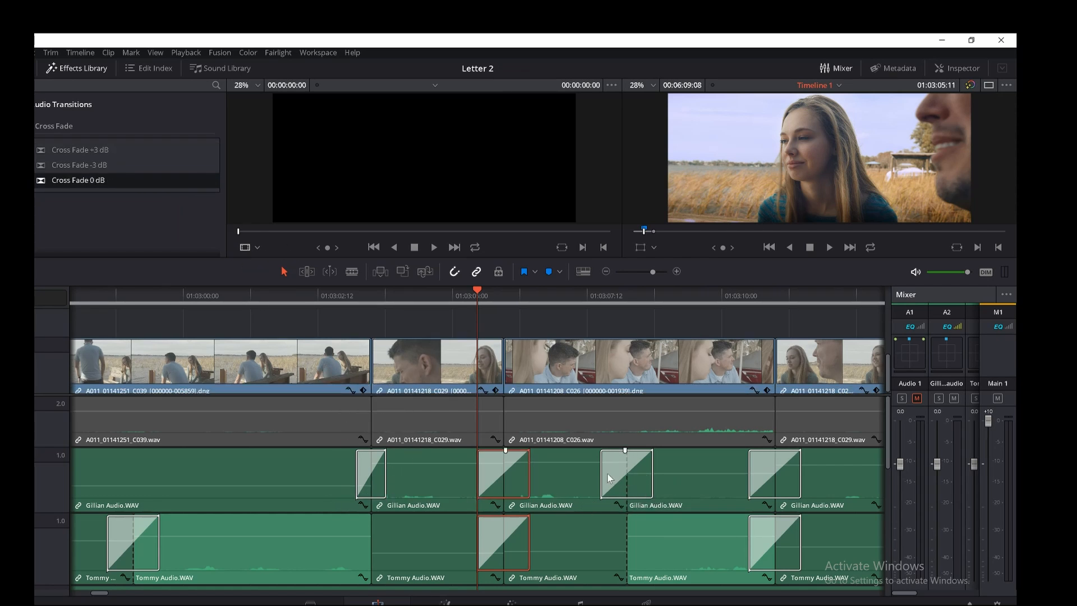
{"action": "left_click", "coordinate": [602, 472]}
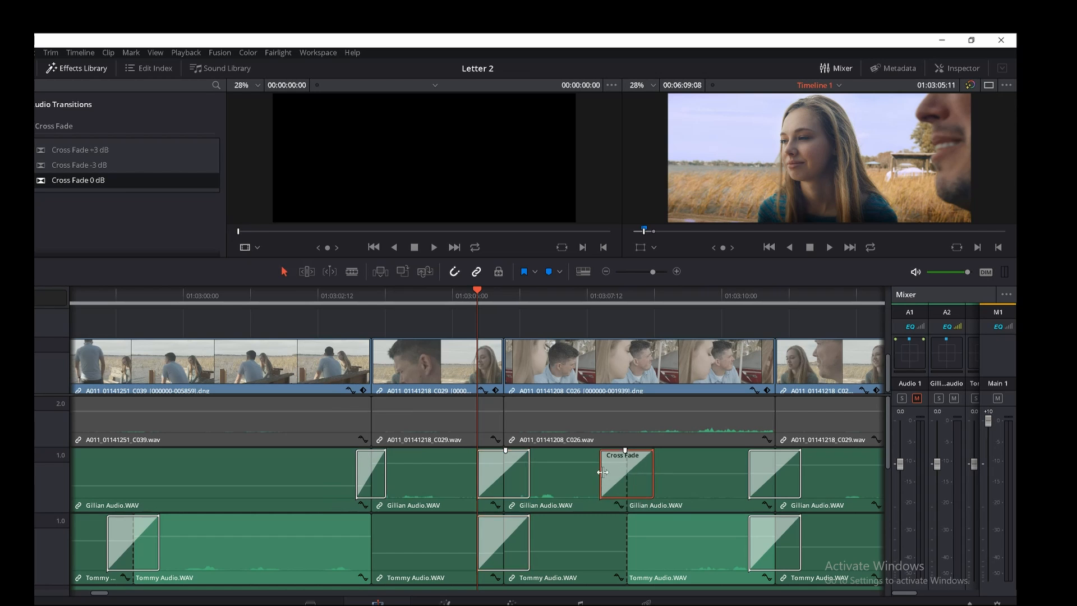
{"action": "left_click_drag", "start_coordinate": [602, 473], "coordinate": [610, 473]}
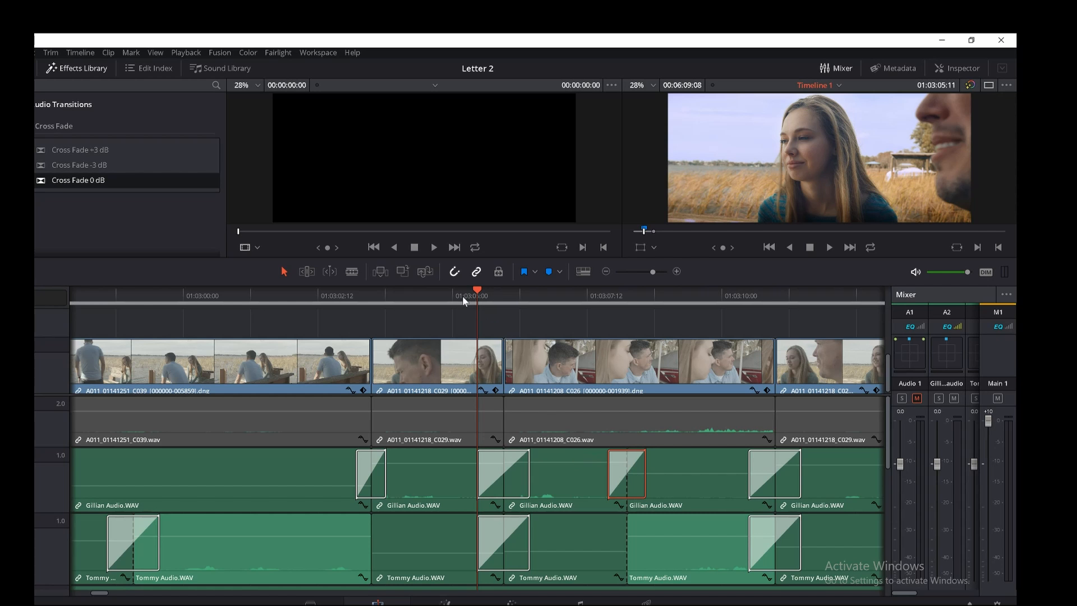
Step: Play through the shortened audio track 2 cross fade repeatedly, starting between about 01:03:05 and 01:03:07, to check the transition
{"action": "left_click_drag", "start_coordinate": [463, 296], "coordinate": [459, 296]}
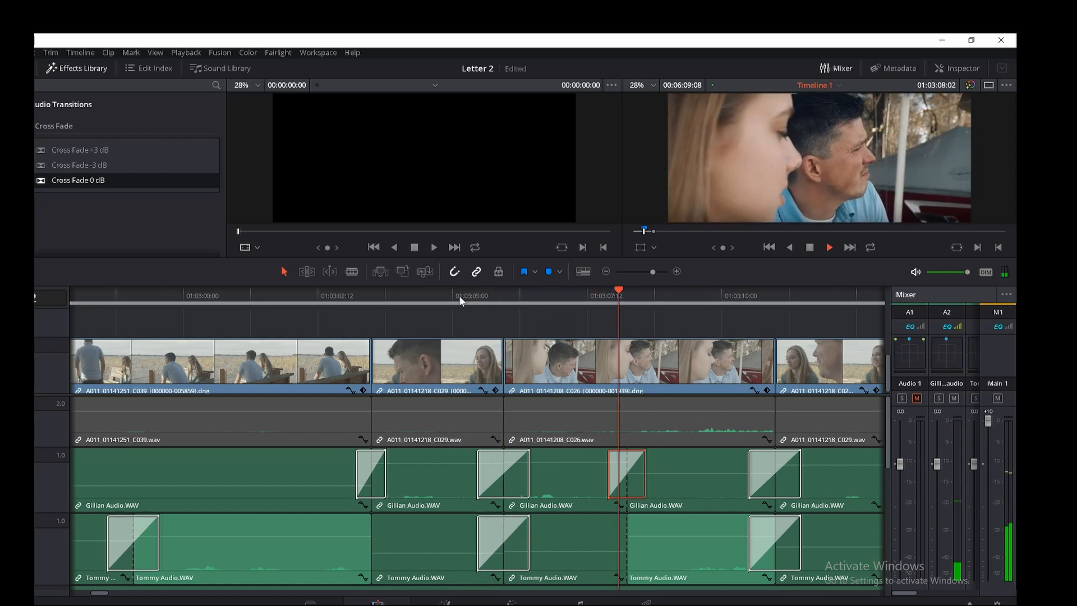
{"action": "key", "text": "space"}
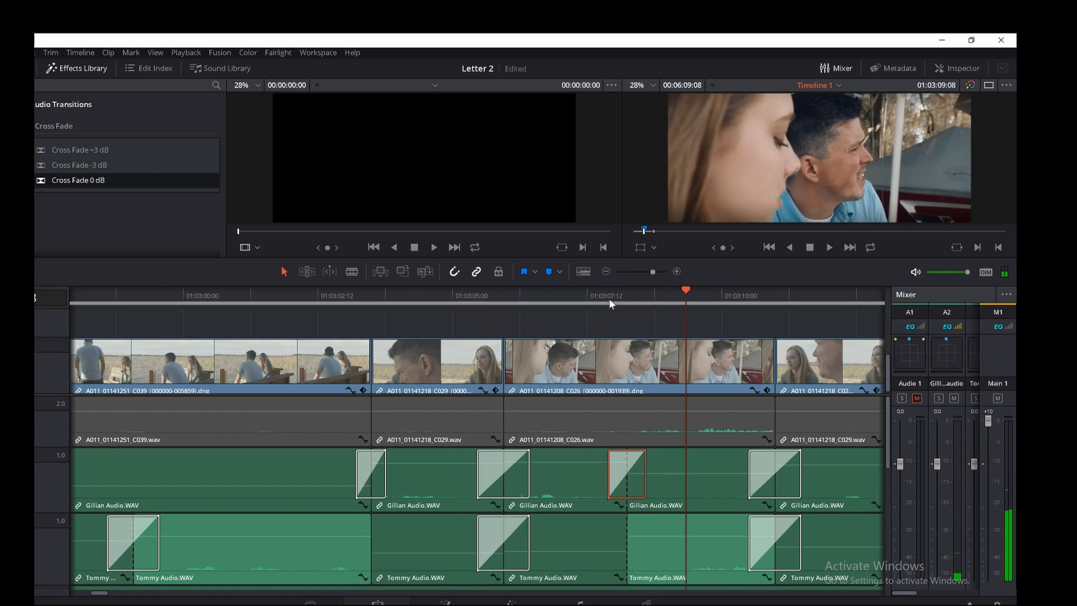
{"action": "left_click", "coordinate": [606, 297]}
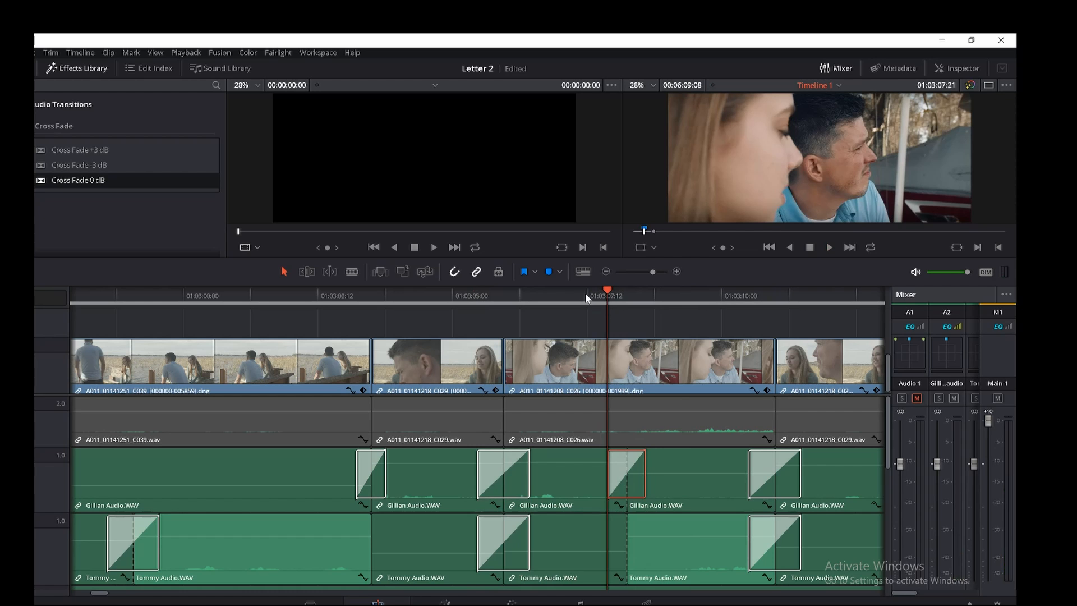
{"action": "left_click", "coordinate": [585, 294]}
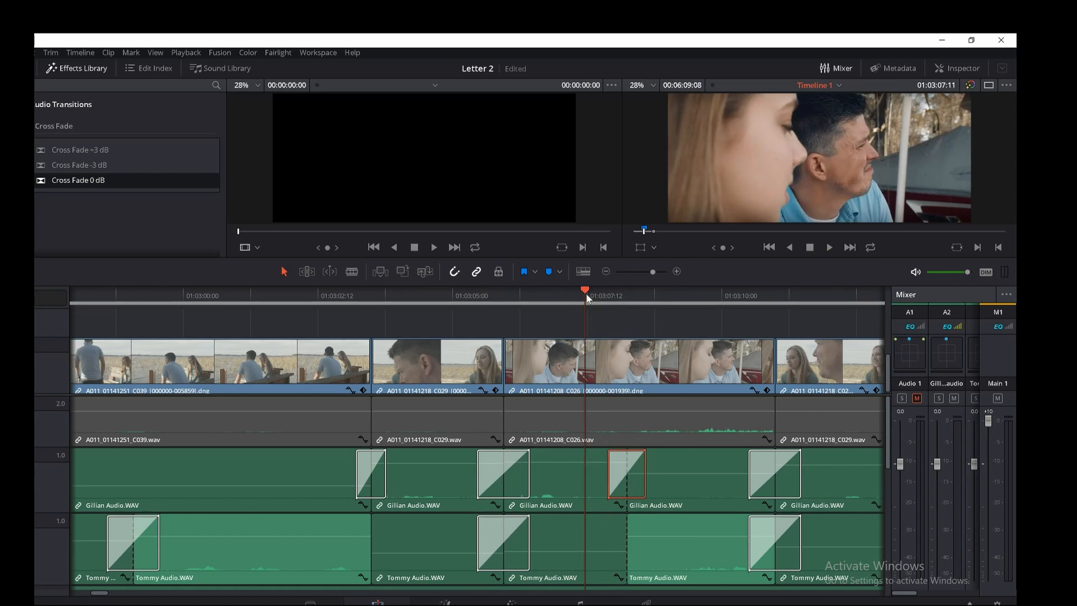
{"action": "key", "text": "space"}
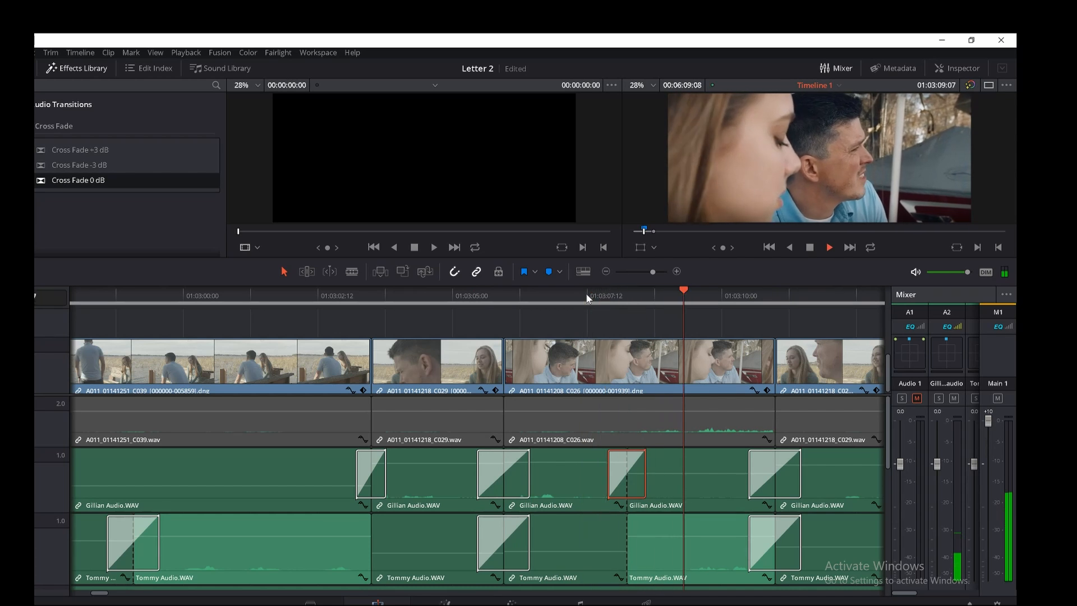
{"action": "left_click_drag", "start_coordinate": [586, 292], "coordinate": [563, 299]}
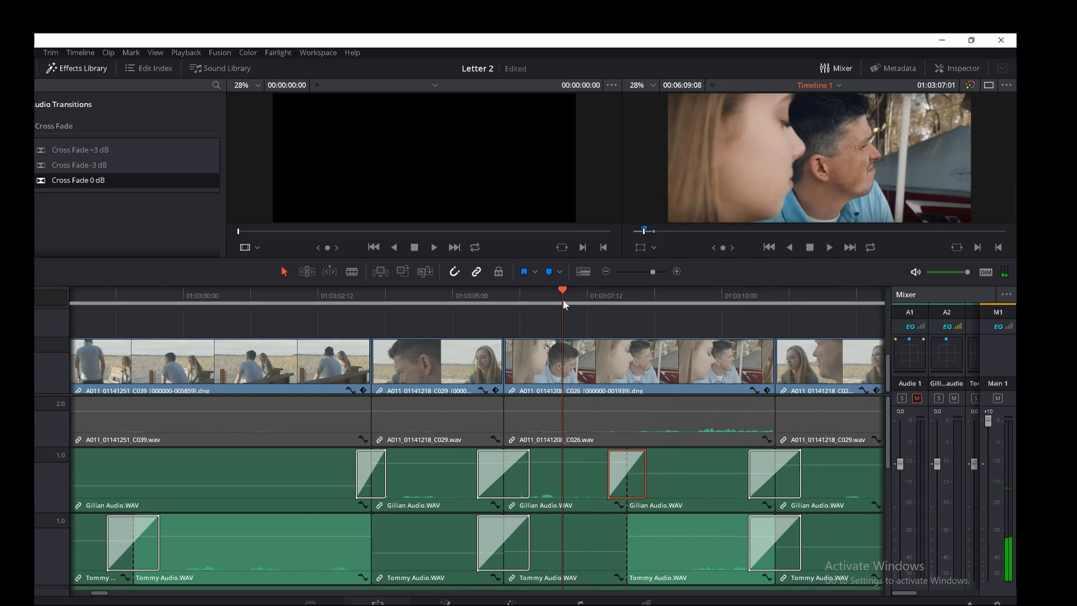
{"action": "key", "text": "space"}
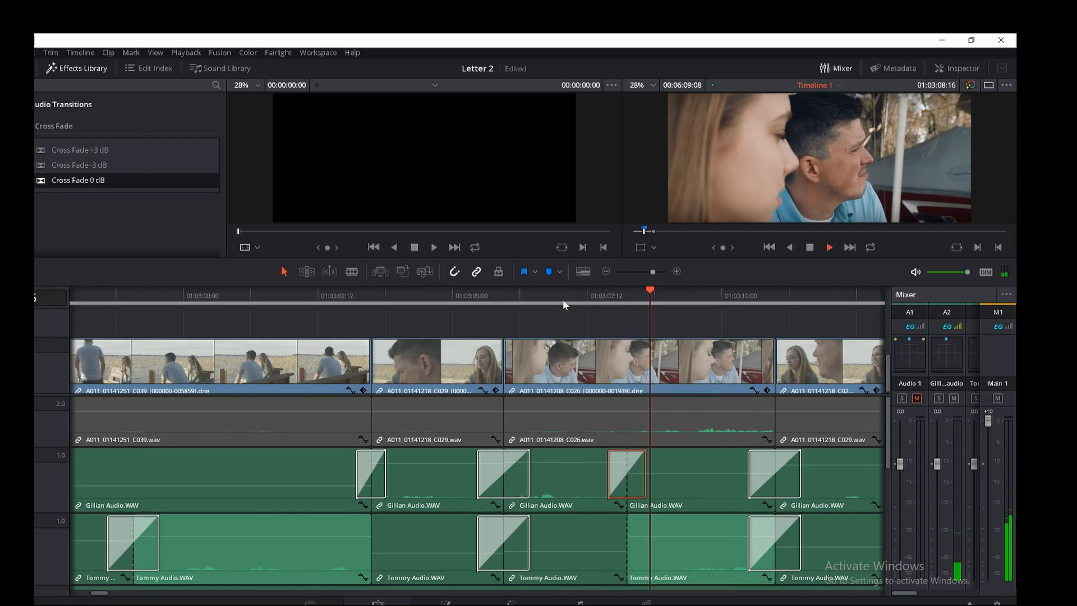
{"action": "key", "text": "space"}
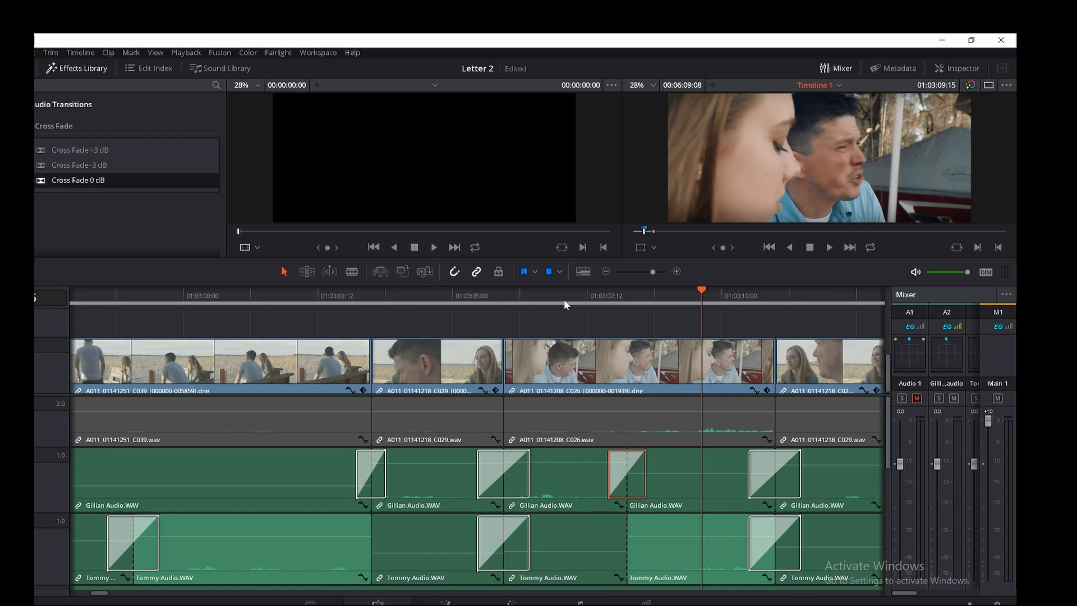
Step: Return to the woman's close-up near 01:05:50 and, in range selection mode, play the looped range 01:05:50:13 to 01:05:55:05
{"action": "key", "text": "ctrl+minus"}
{"action": "key", "text": "ctrl+minus"}
{"action": "key", "text": "ctrl+minus"}
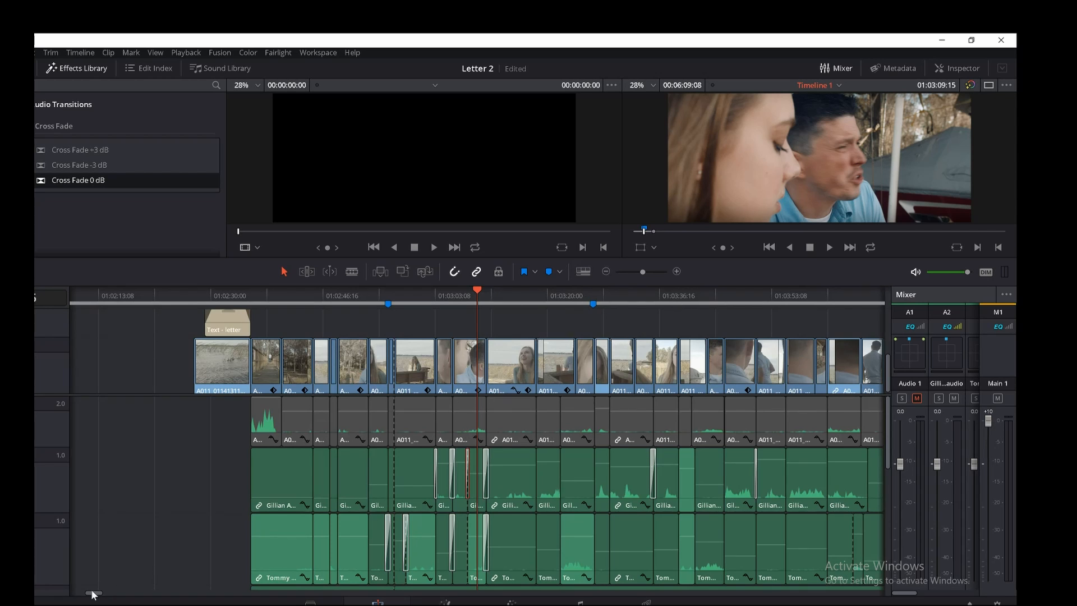
{"action": "left_click_drag", "start_coordinate": [95, 594], "coordinate": [116, 595]}
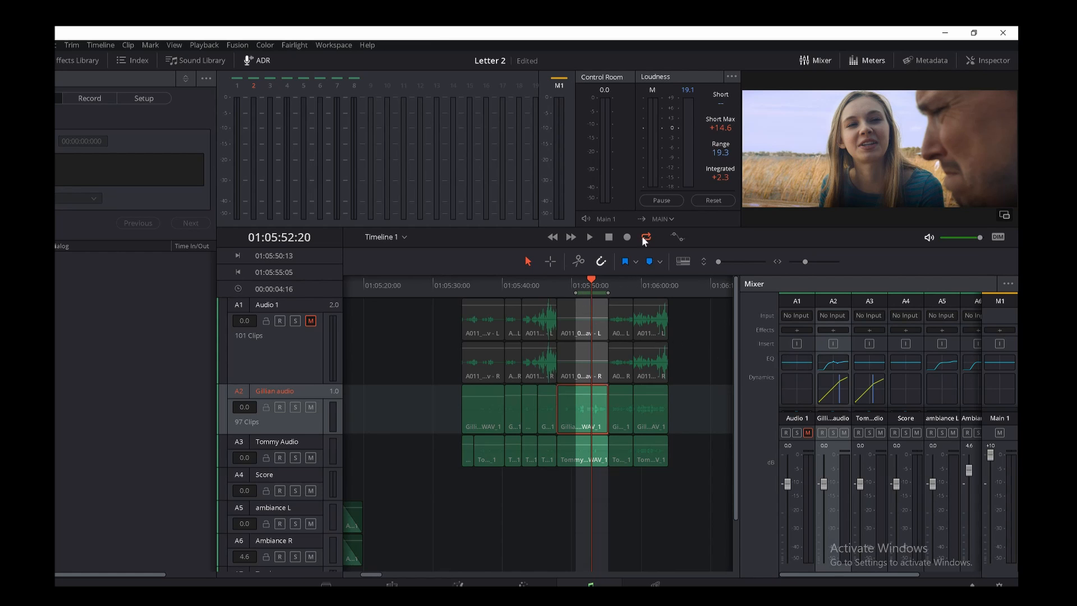
{"action": "left_click", "coordinate": [551, 262]}
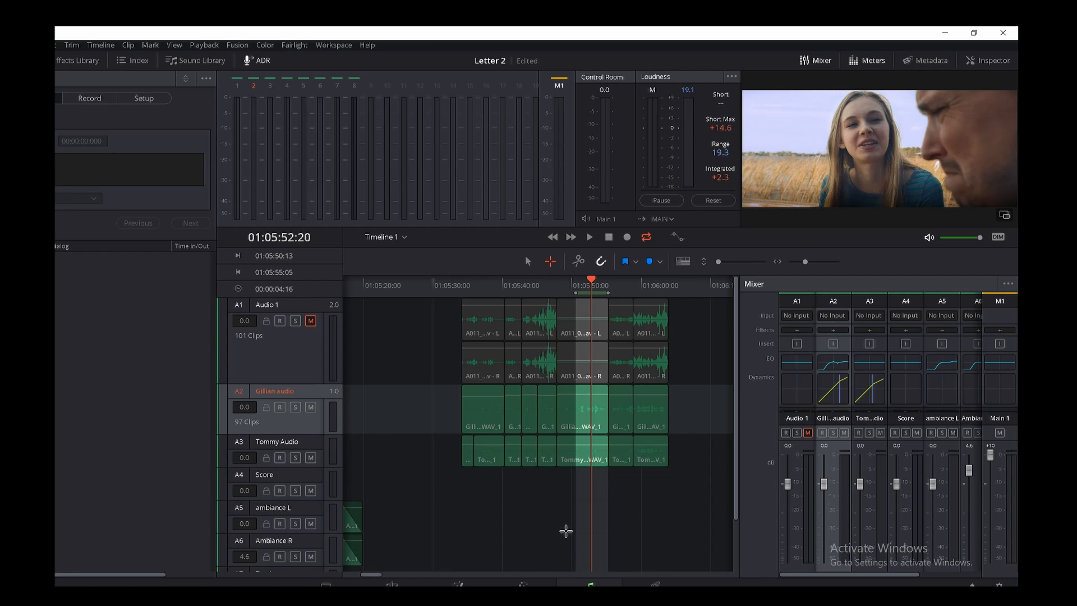
{"action": "key", "text": "space"}
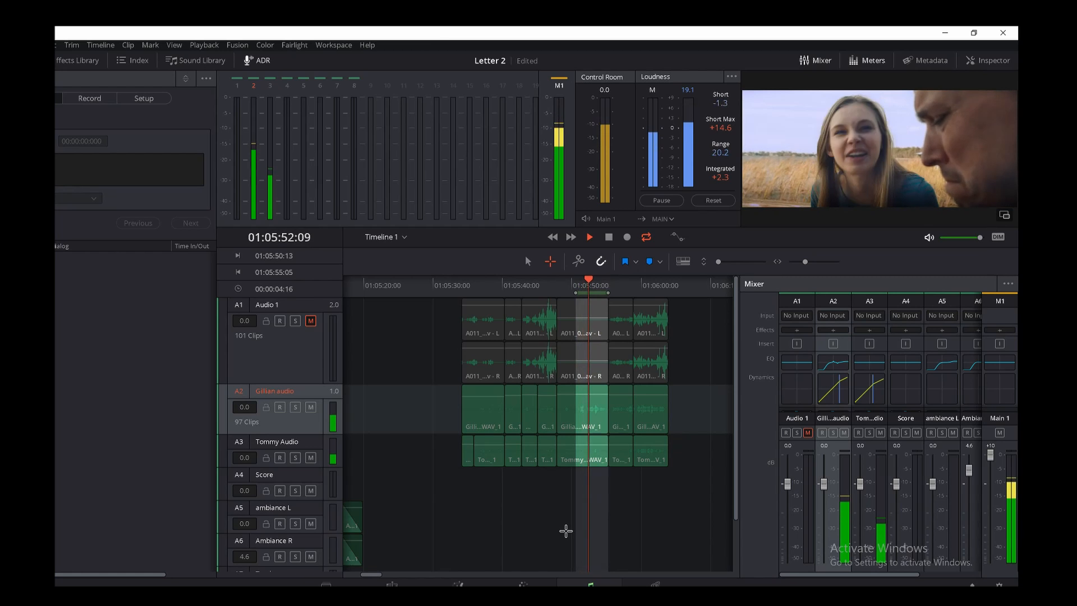
{"action": "key", "text": "space"}
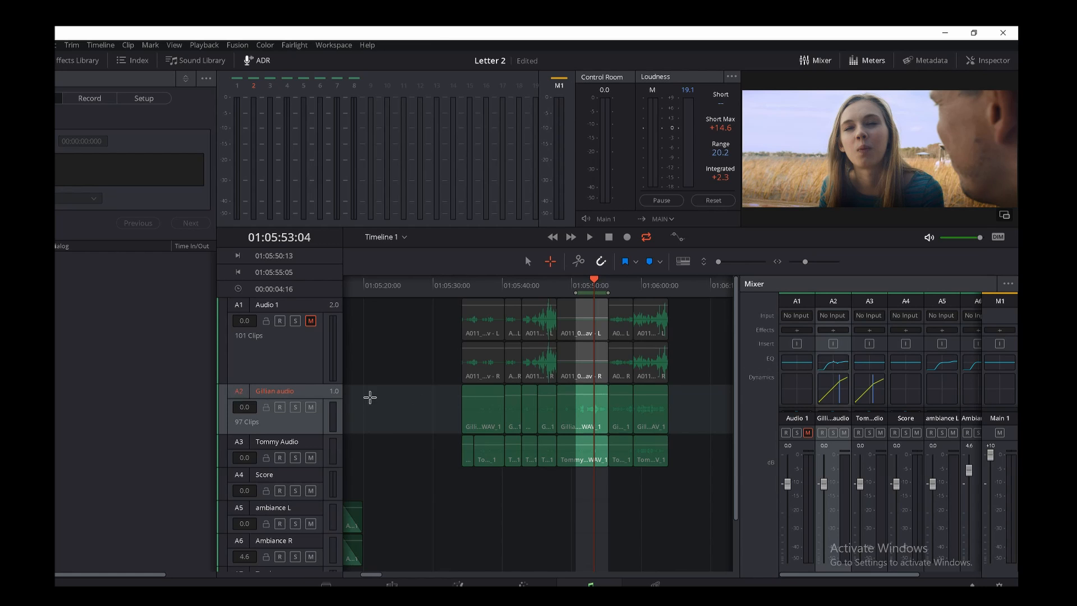
Step: Open audio track 2's equalizer, lower the band 1 low-cut frequency, and move band 3 to 192 Hz
{"action": "left_click", "coordinate": [829, 369]}
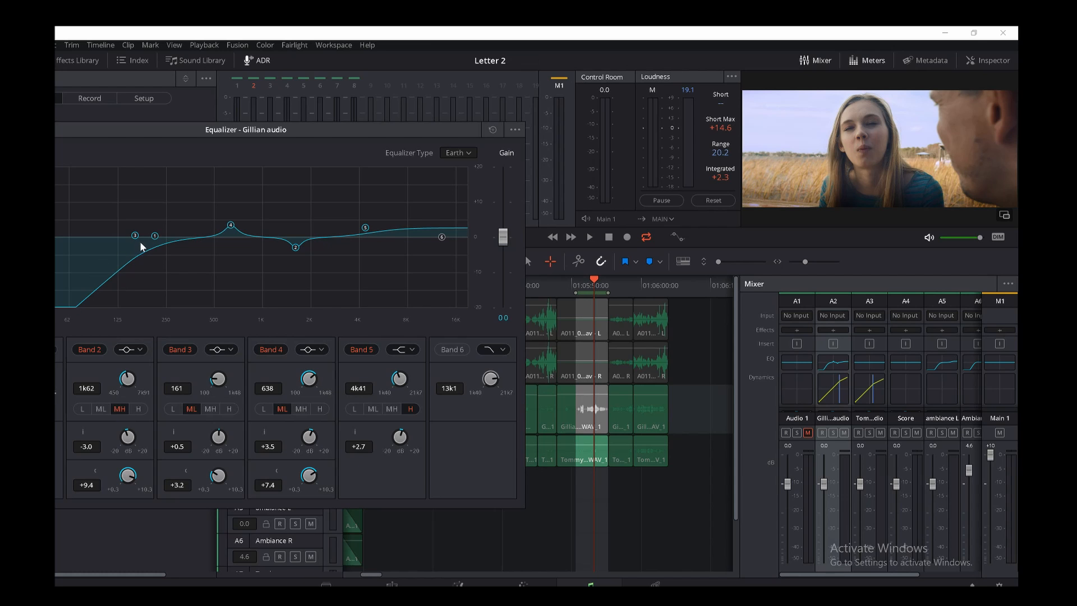
{"action": "mouse_move", "coordinate": [155, 236]}
{"action": "left_mouse_down"}
{"action": "mouse_move", "coordinate": [66, 238]}
{"action": "mouse_move", "coordinate": [169, 242]}
{"action": "left_mouse_up"}
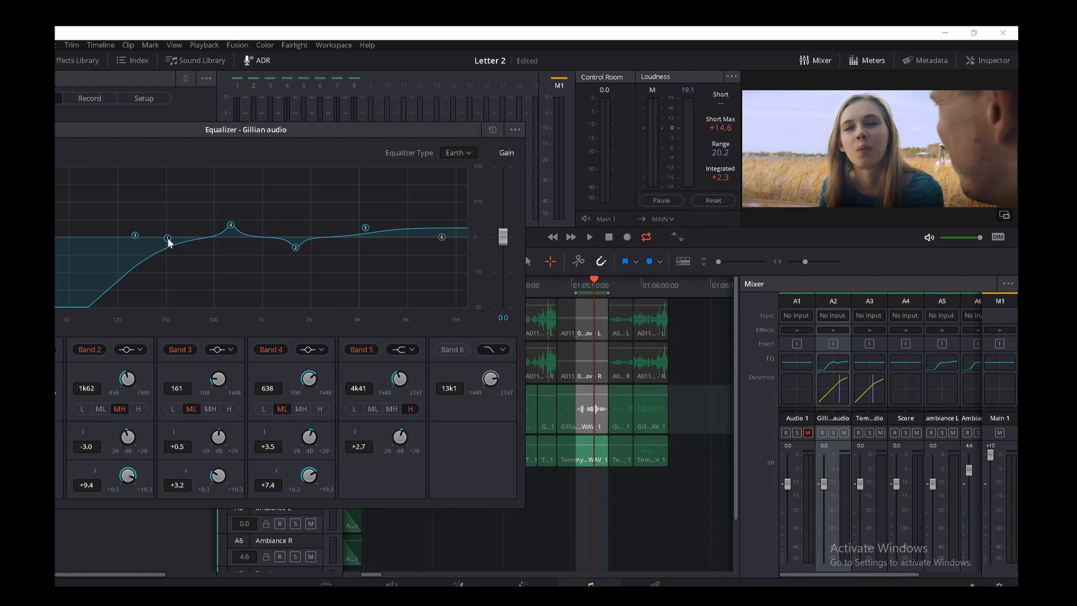
{"action": "left_click_drag", "start_coordinate": [169, 242], "coordinate": [91, 242]}
{"action": "left_click_drag", "start_coordinate": [56, 235], "coordinate": [136, 238]}
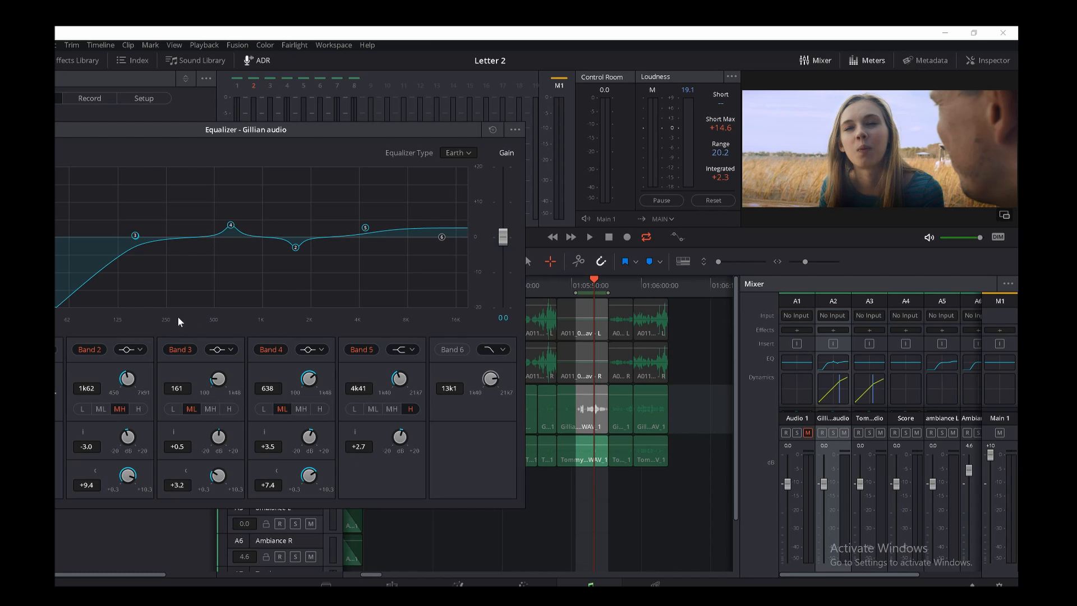
{"action": "mouse_move", "coordinate": [134, 238]}
{"action": "left_mouse_down"}
{"action": "mouse_move", "coordinate": [160, 238]}
{"action": "mouse_move", "coordinate": [138, 237]}
{"action": "left_mouse_up"}
Step: Narrow band 4 to Q 10.3, sweep it boosted to 1k04 Hz during playback, and cut its gain to -3.2 dB
{"action": "left_click_drag", "start_coordinate": [231, 228], "coordinate": [231, 228]}
{"action": "left_click_drag", "start_coordinate": [231, 224], "coordinate": [238, 178]}
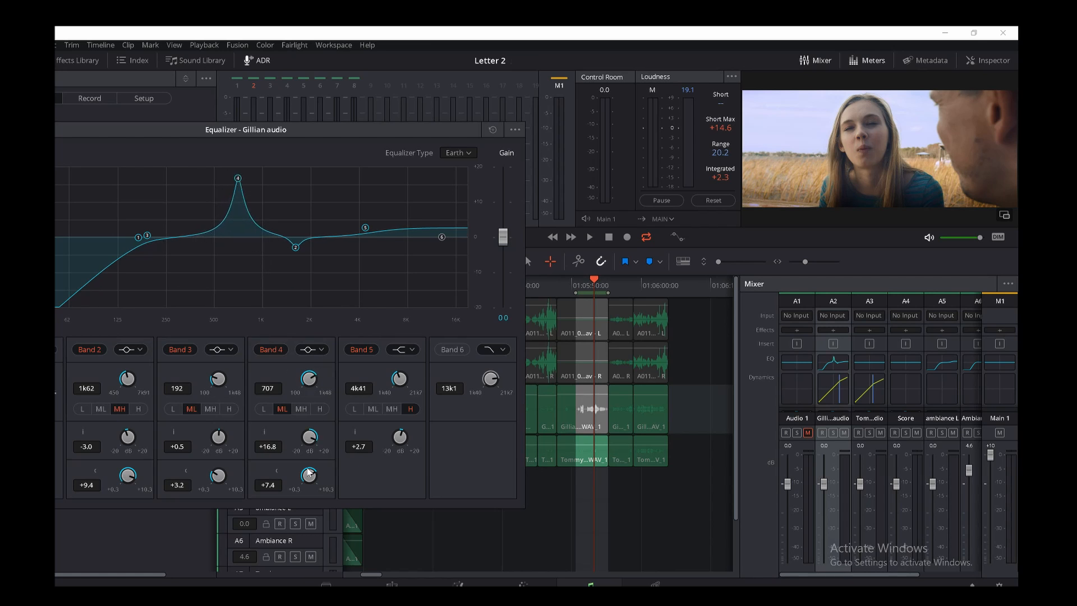
{"action": "left_click_drag", "start_coordinate": [313, 481], "coordinate": [392, 484]}
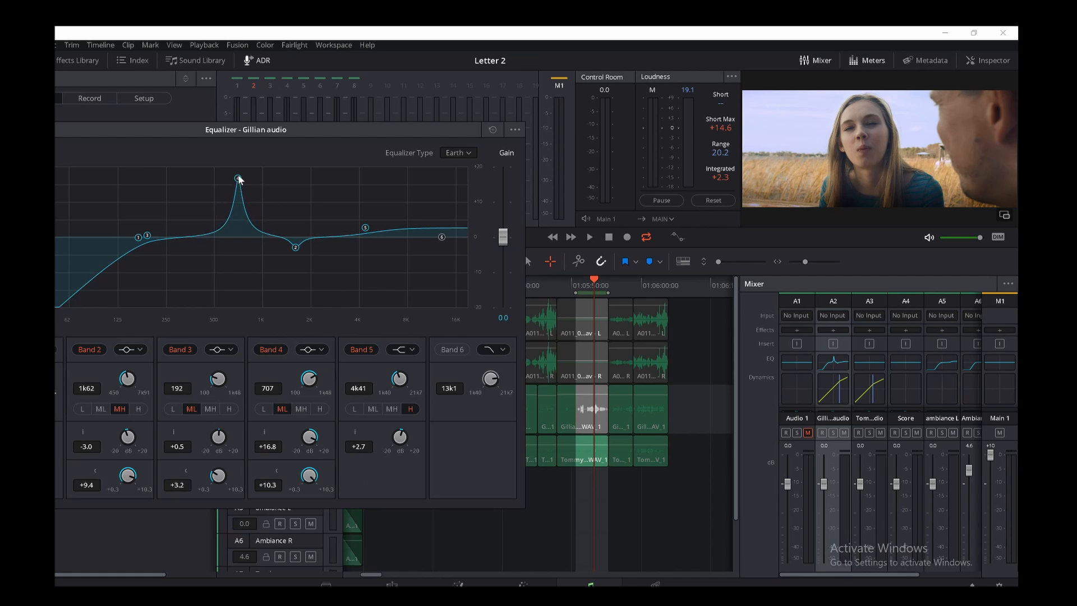
{"action": "left_click_drag", "start_coordinate": [237, 178], "coordinate": [267, 175]}
{"action": "key", "text": "space"}
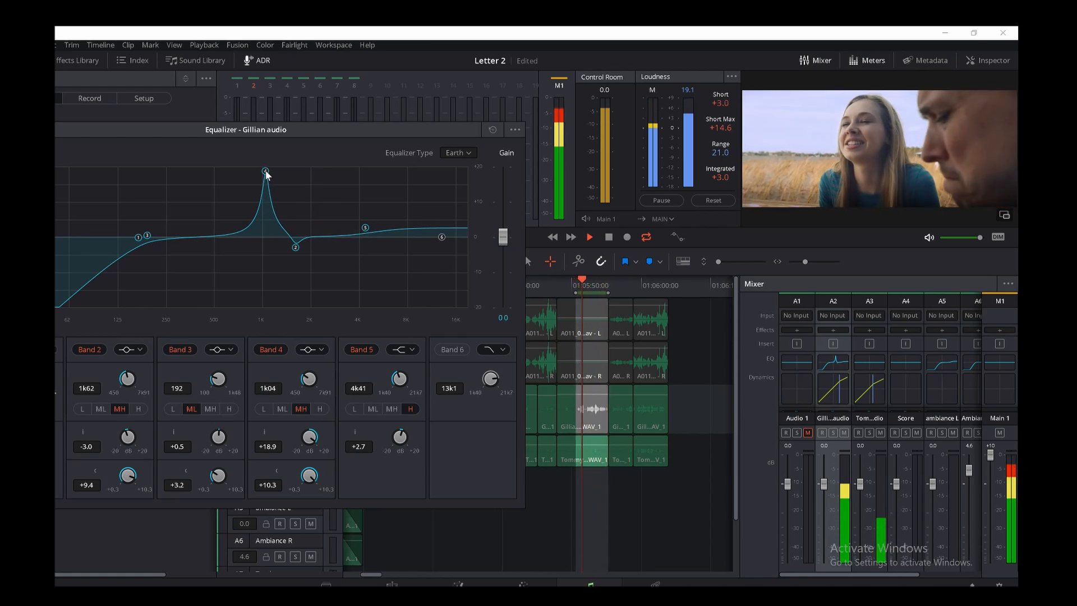
{"action": "key", "text": "space"}
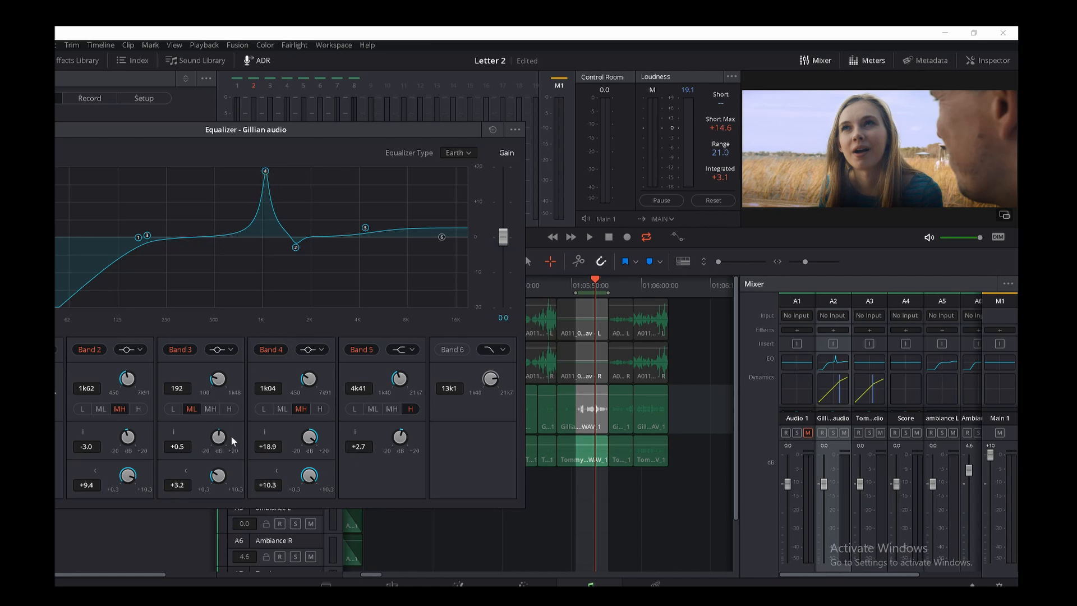
{"action": "left_click_drag", "start_coordinate": [314, 441], "coordinate": [203, 446]}
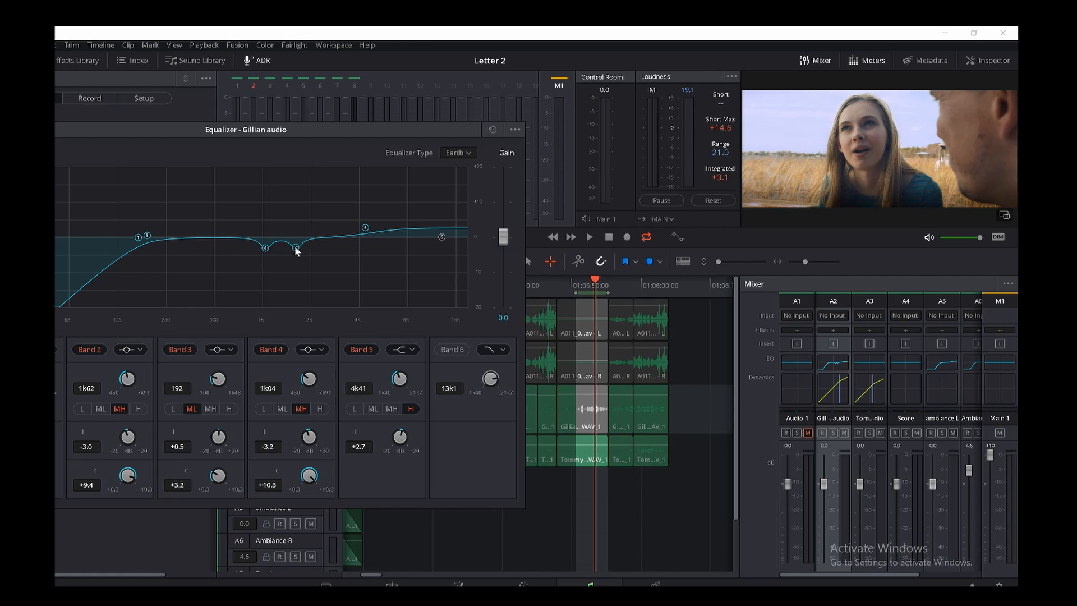
Step: Sweep band 2 to 417 Hz, set its gain to +2.9 dB and Q to 5.6, and set band 3's Q to 2.2
{"action": "left_click_drag", "start_coordinate": [296, 248], "coordinate": [203, 175]}
{"action": "key", "text": "space"}
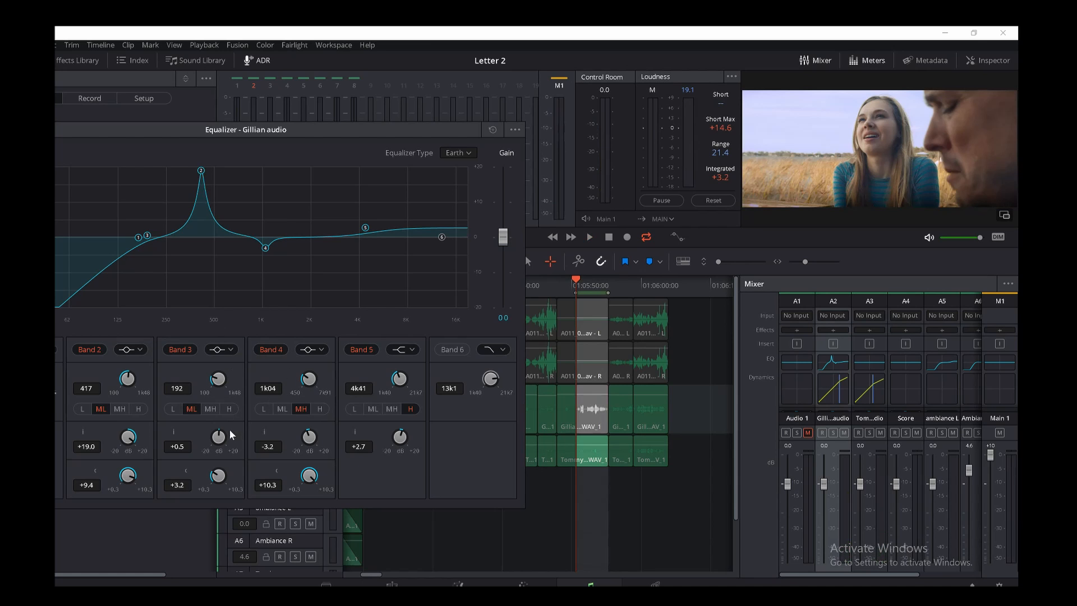
{"action": "left_click_drag", "start_coordinate": [218, 476], "coordinate": [207, 486]}
{"action": "left_click_drag", "start_coordinate": [128, 454], "coordinate": [59, 454]}
{"action": "left_click_drag", "start_coordinate": [127, 477], "coordinate": [93, 474]}
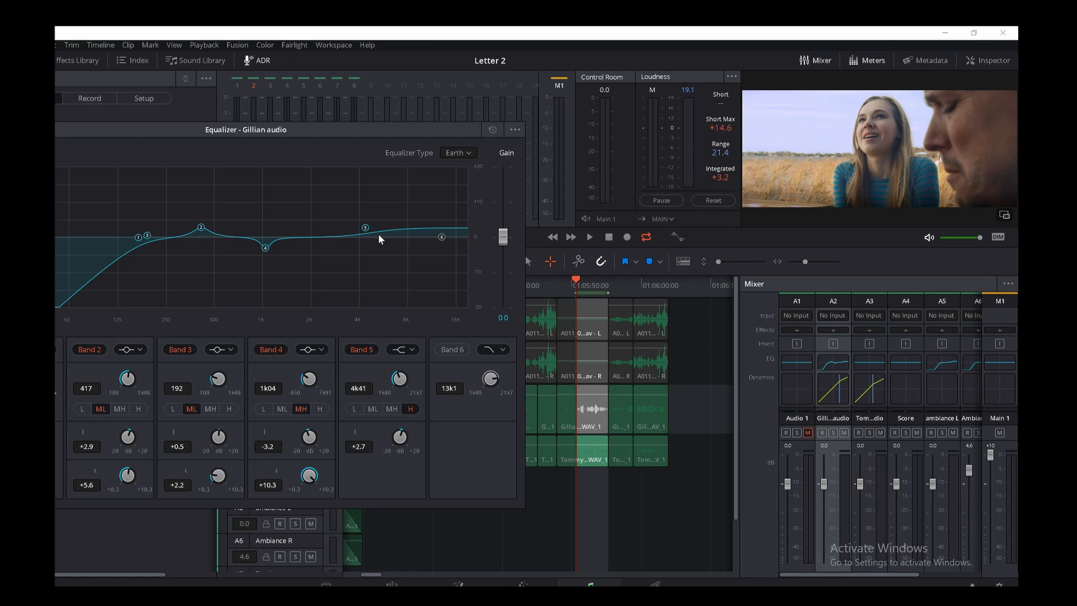
Step: Try the band 5 high shelf at 3k74 Hz and +4.1 dB, and bring it to 2k64 Hz and -16.7 dB during playback
{"action": "mouse_move", "coordinate": [365, 227]}
{"action": "left_mouse_down"}
{"action": "mouse_move", "coordinate": [365, 192]}
{"action": "mouse_move", "coordinate": [363, 227]}
{"action": "mouse_move", "coordinate": [355, 225]}
{"action": "left_mouse_up"}
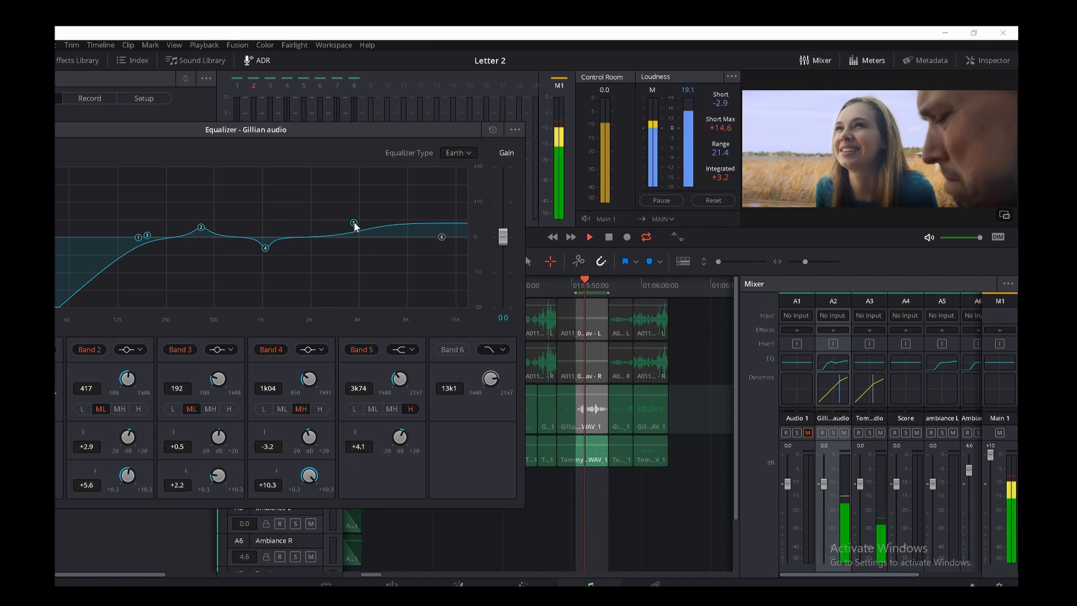
{"action": "left_click_drag", "start_coordinate": [354, 226], "coordinate": [331, 300]}
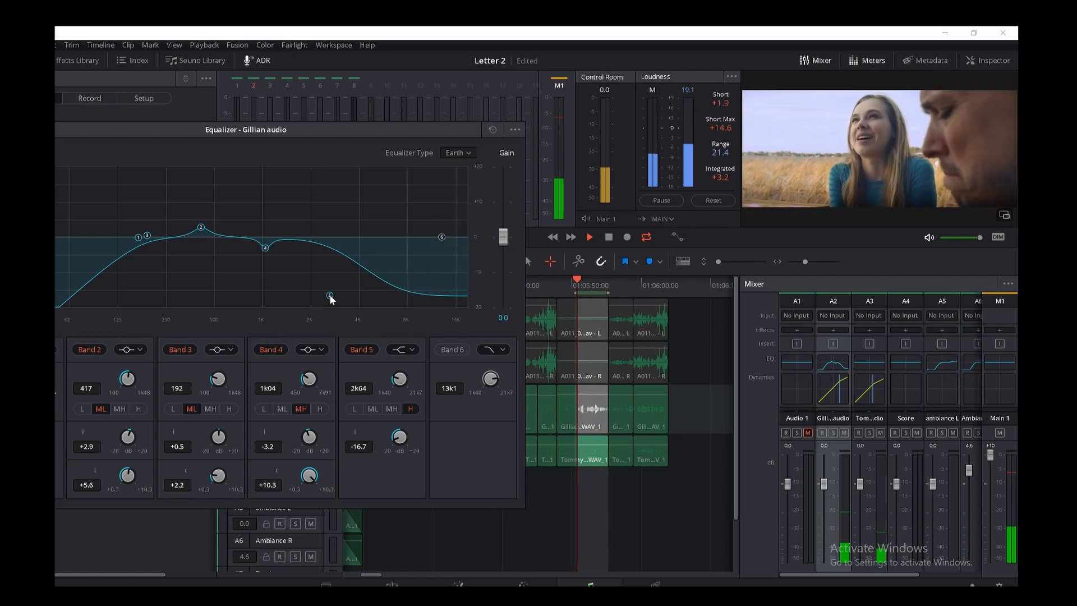
{"action": "key", "text": "space"}
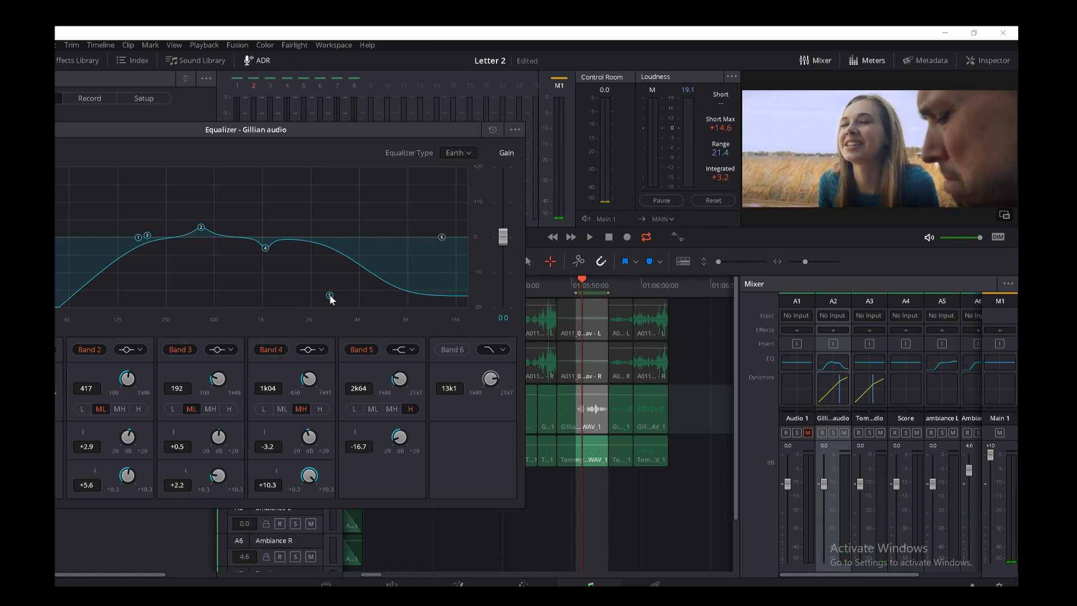
Step: Raise the band 5 high shelf to 3k48 Hz and +2.7 dB while playing back the looped dialogue
{"action": "left_click_drag", "start_coordinate": [330, 297], "coordinate": [354, 231]}
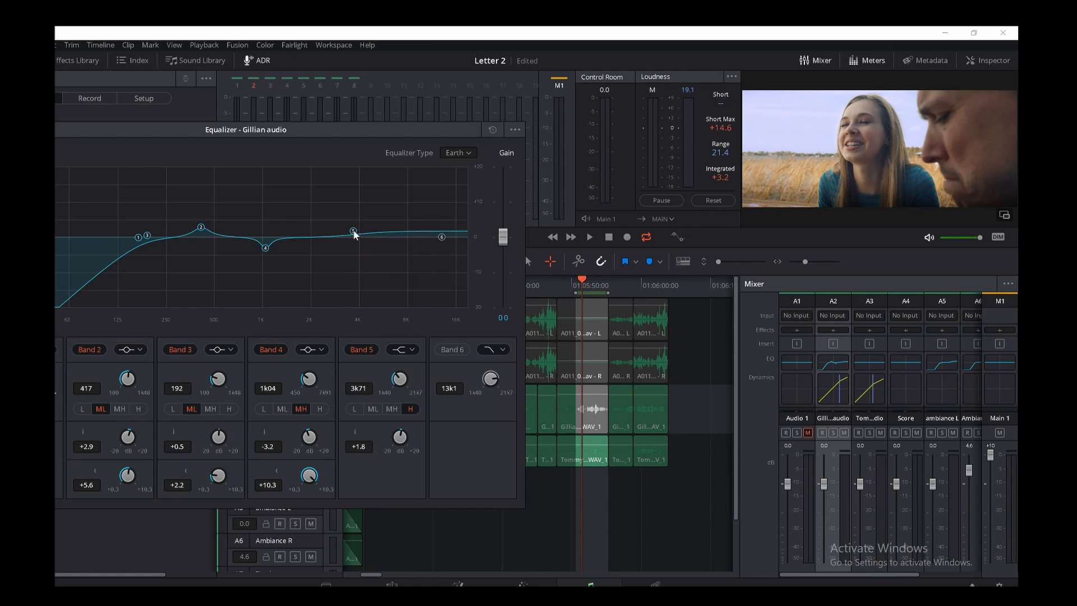
{"action": "left_click_drag", "start_coordinate": [355, 235], "coordinate": [350, 231]}
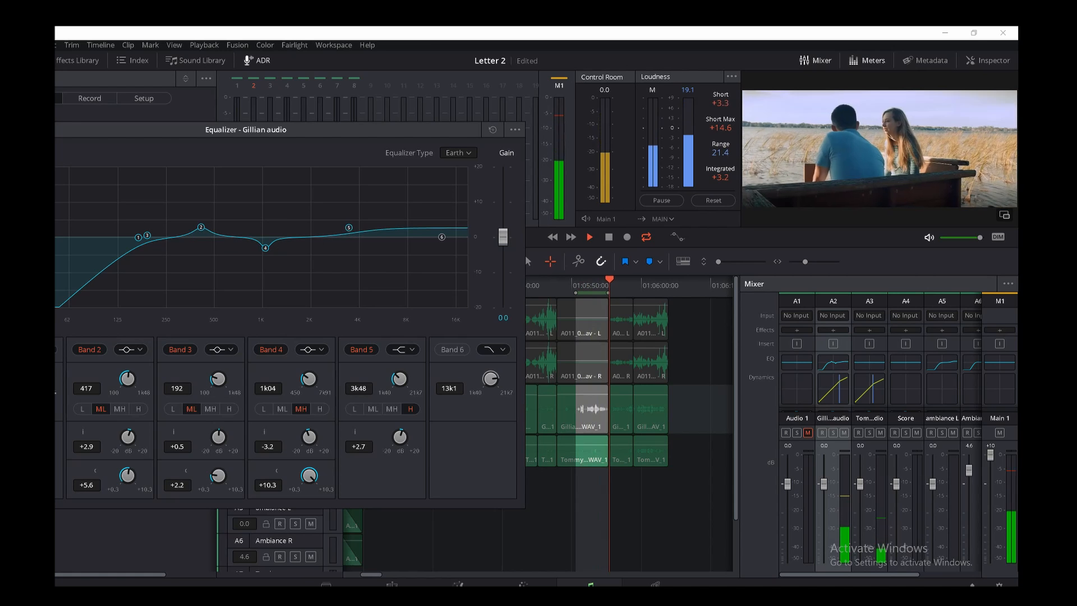
{"action": "key", "text": "space"}
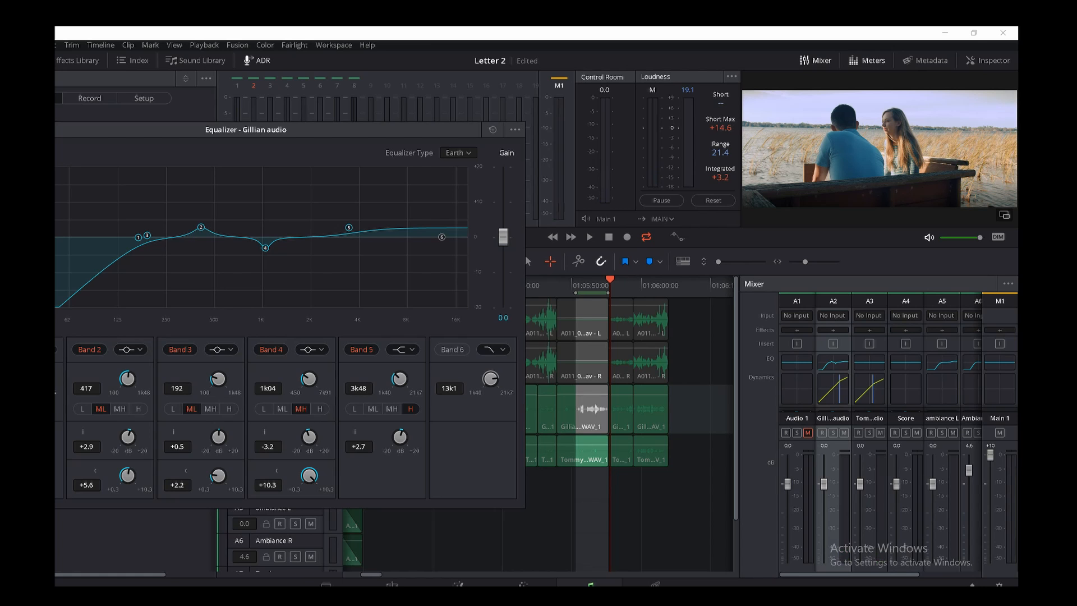
Step: Replay the looped dialogue from its start with the EQ applied, and close the equalizer
{"action": "left_click", "coordinate": [576, 285]}
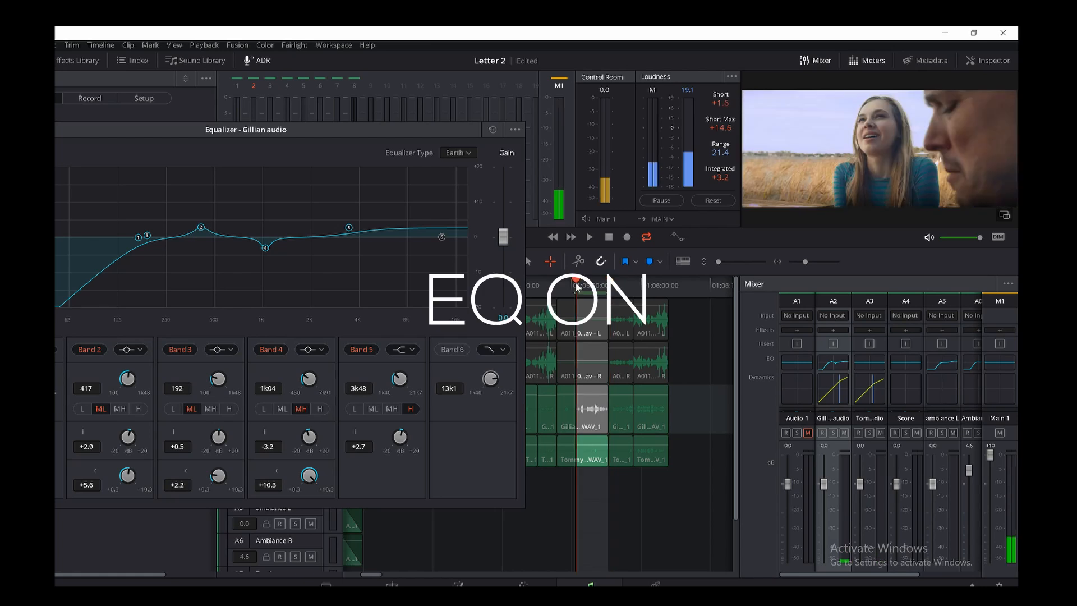
{"action": "key", "text": "space"}
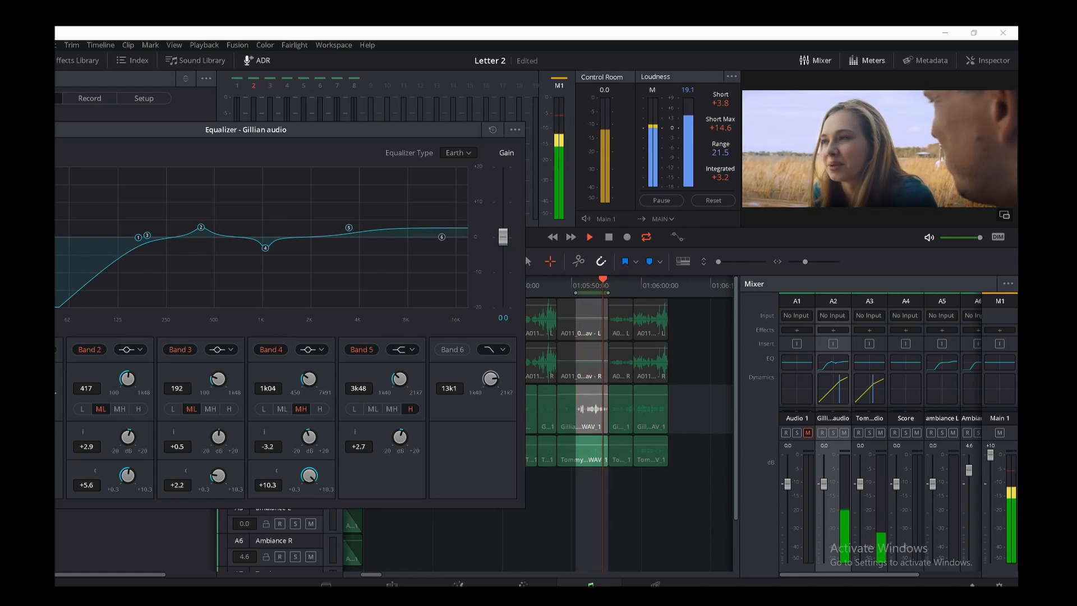
{"action": "key", "text": "space"}
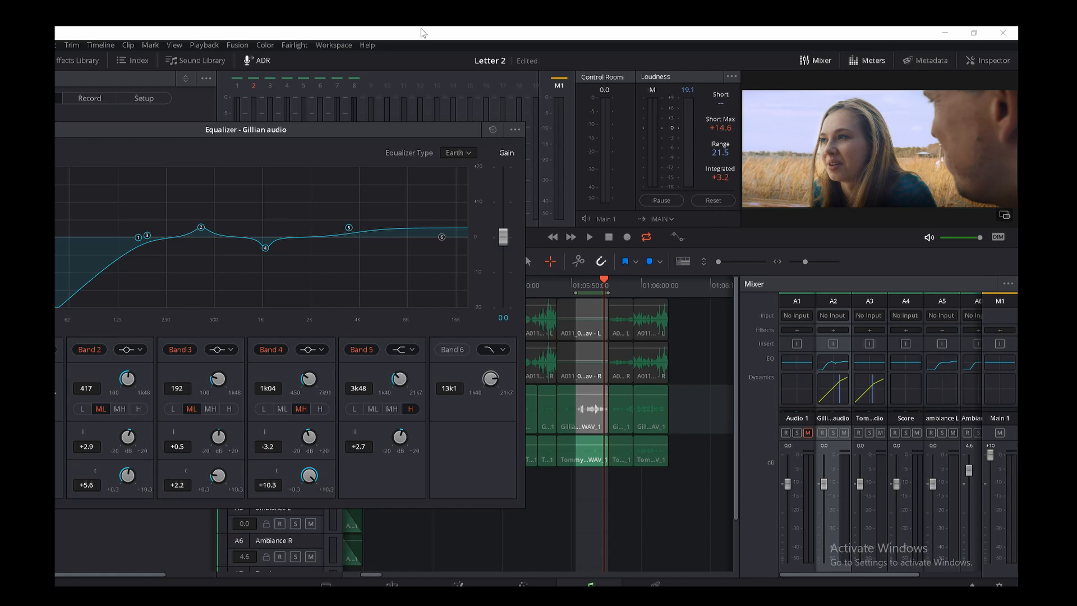
{"action": "key", "text": "Escape"}
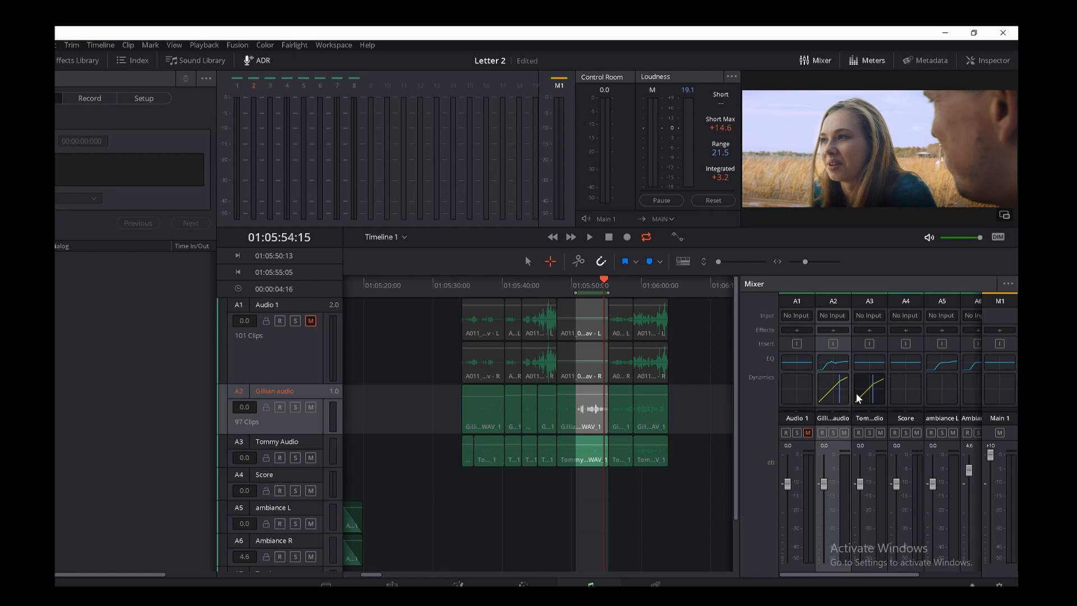
Step: Open audio track 2's dynamics and try the compressor threshold at -49.9 dB during playback
{"action": "double_click", "coordinate": [833, 393]}
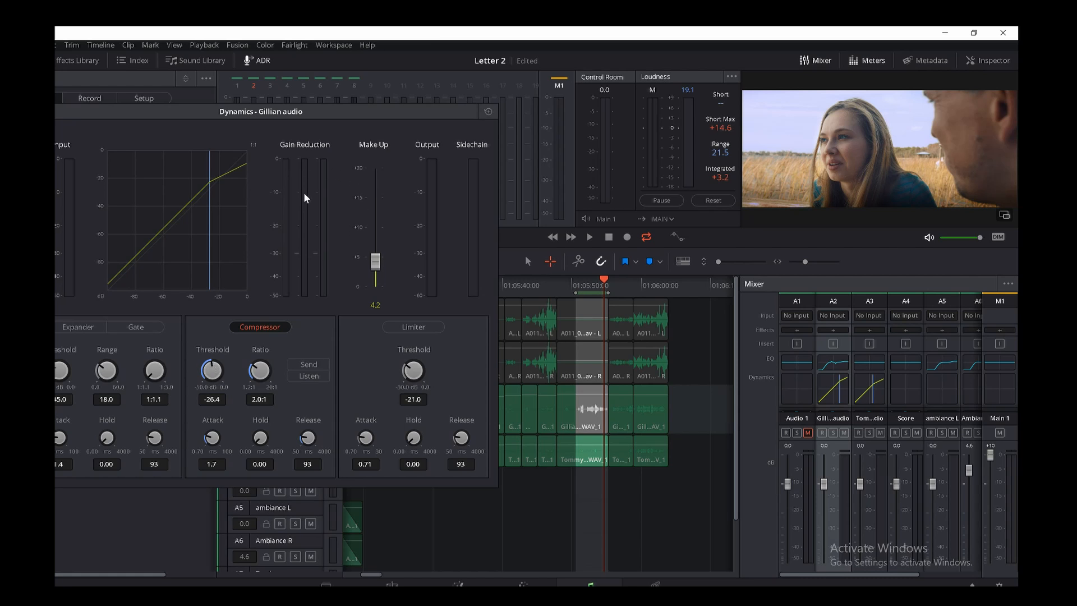
{"action": "key", "text": "space"}
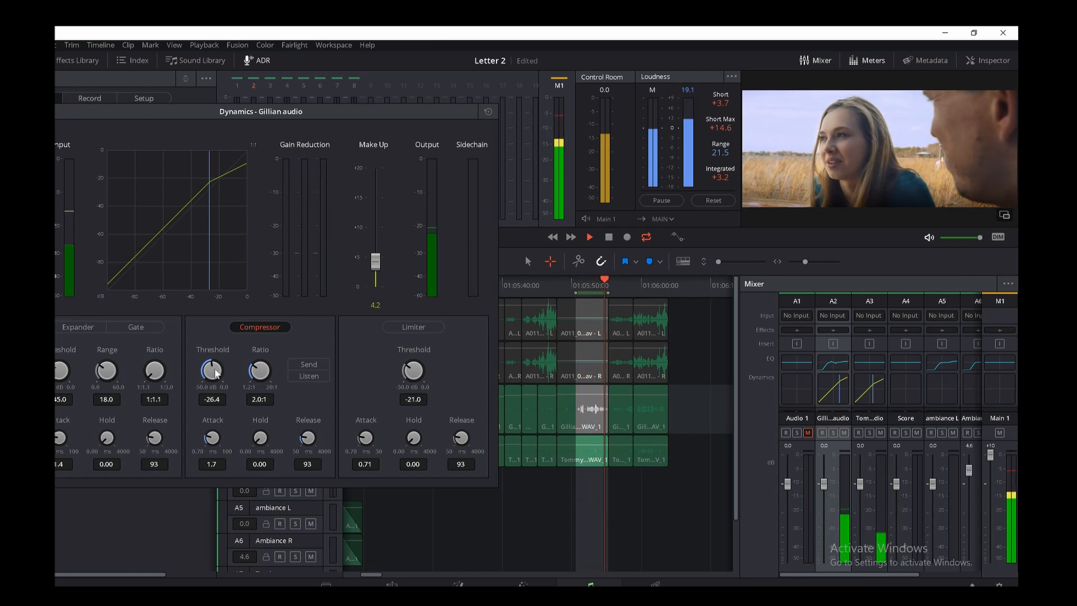
{"action": "left_click_drag", "start_coordinate": [215, 369], "coordinate": [124, 370]}
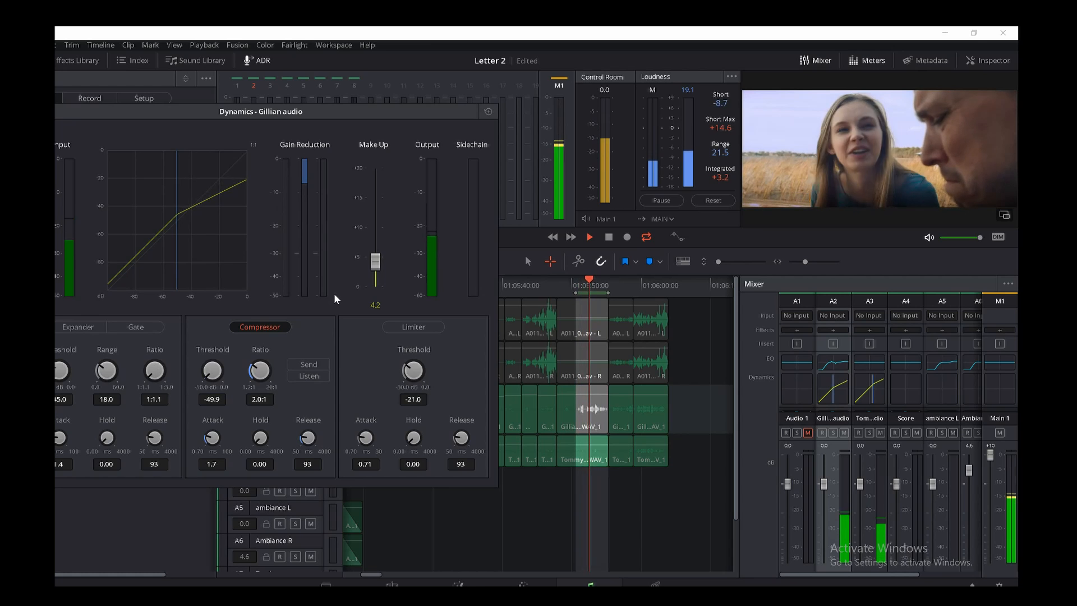
{"action": "key", "text": "space"}
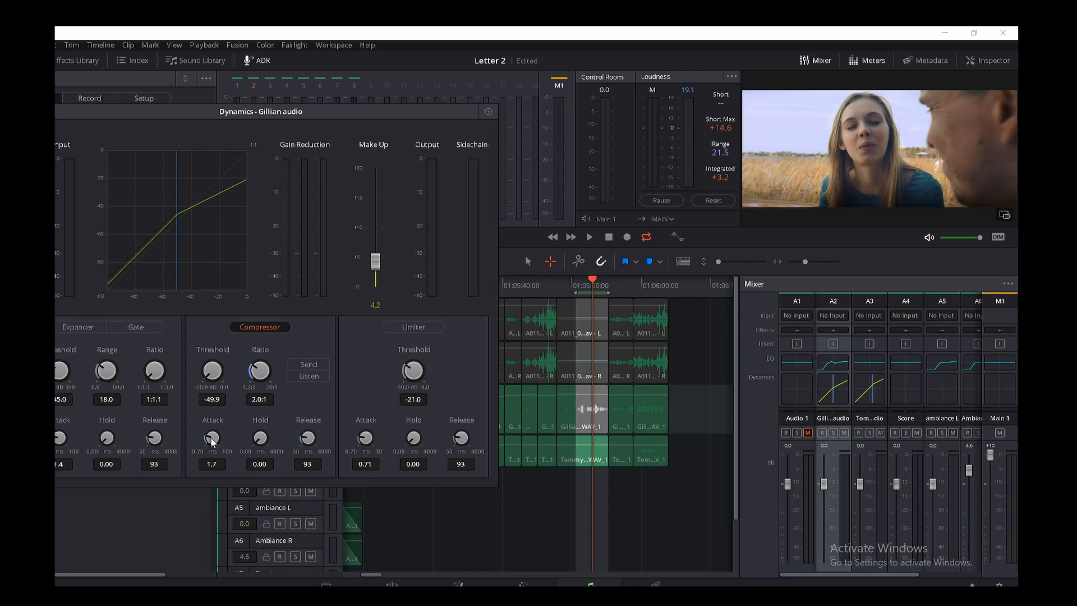
Step: Shorten the compressor's attack to 1.4 ms
{"action": "left_click_drag", "start_coordinate": [213, 443], "coordinate": [190, 451]}
{"action": "left_click_drag", "start_coordinate": [211, 441], "coordinate": [206, 436]}
{"action": "left_click_drag", "start_coordinate": [212, 445], "coordinate": [206, 431]}
{"action": "left_click_drag", "start_coordinate": [208, 438], "coordinate": [205, 436]}
Step: Set the compressor threshold to -30.7 dB during playback, and close the dynamics window
{"action": "key", "text": "space"}
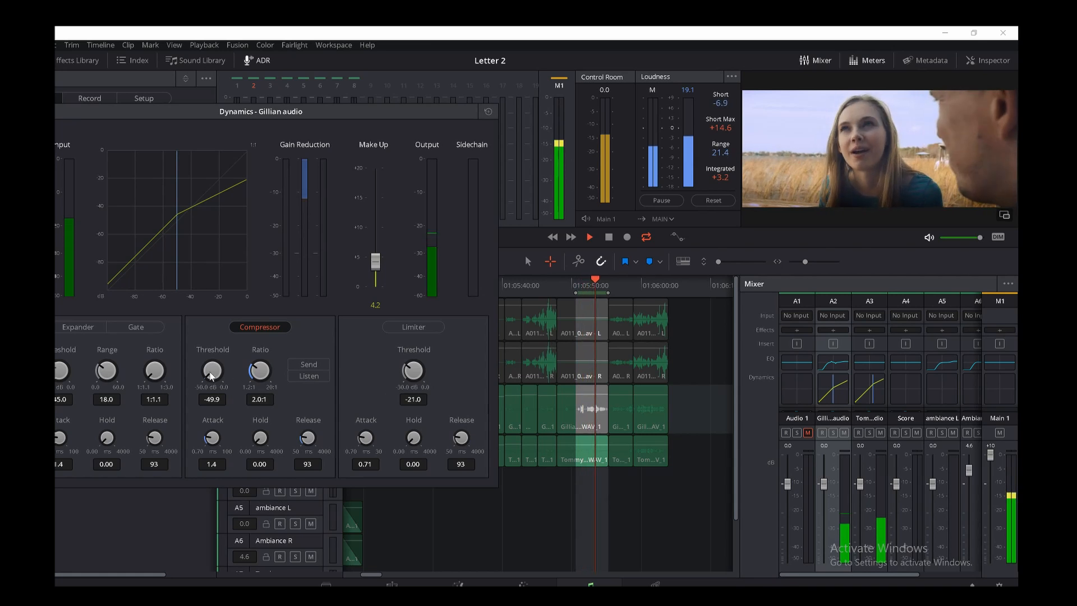
{"action": "left_click_drag", "start_coordinate": [207, 377], "coordinate": [273, 365]}
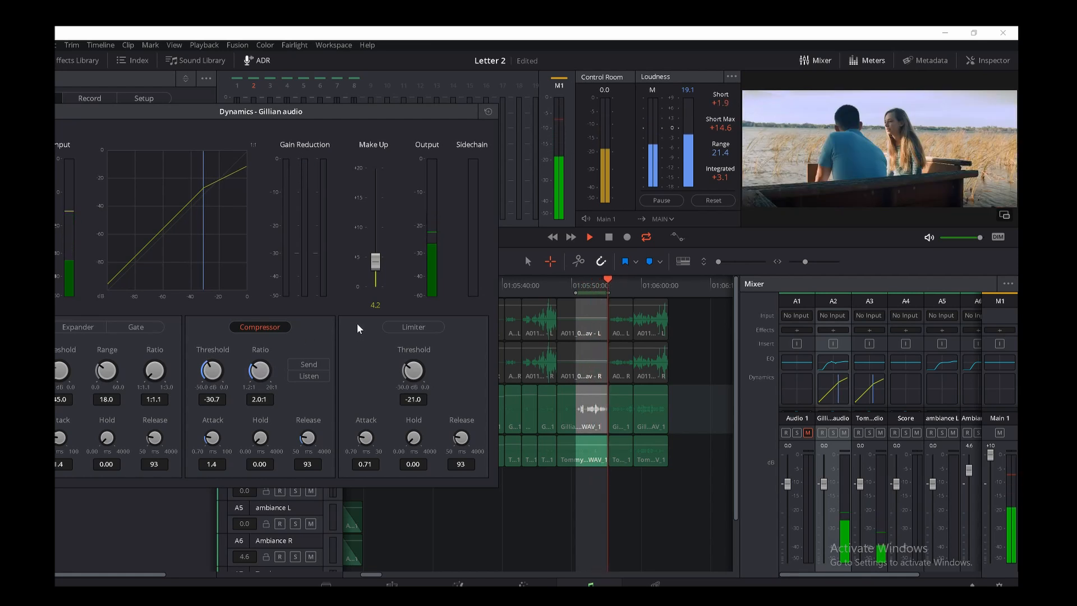
{"action": "key", "text": "space"}
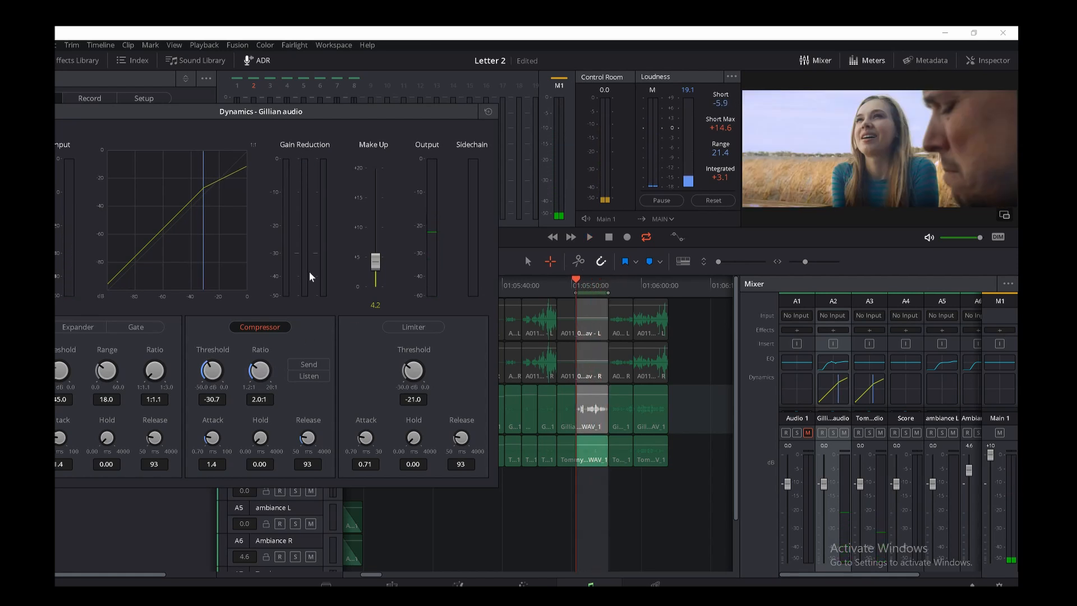
{"action": "key", "text": "Escape"}
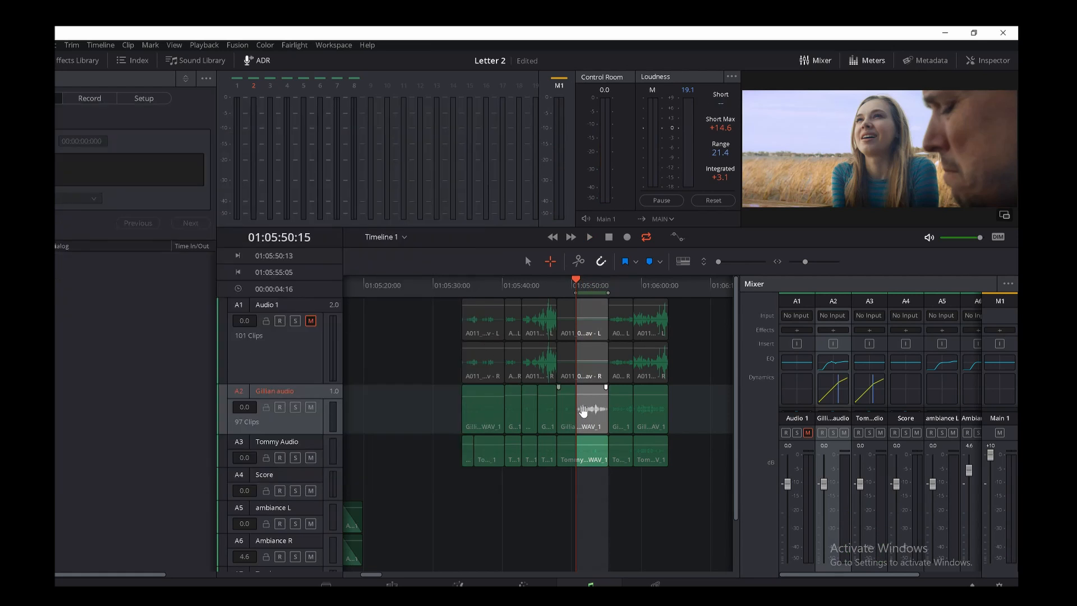
Step: Switch to the Edit page and play the A011_01141311_C043.wav recording at the timeline's beginning from 01:00:31:14
{"action": "key", "text": "shift+4"}
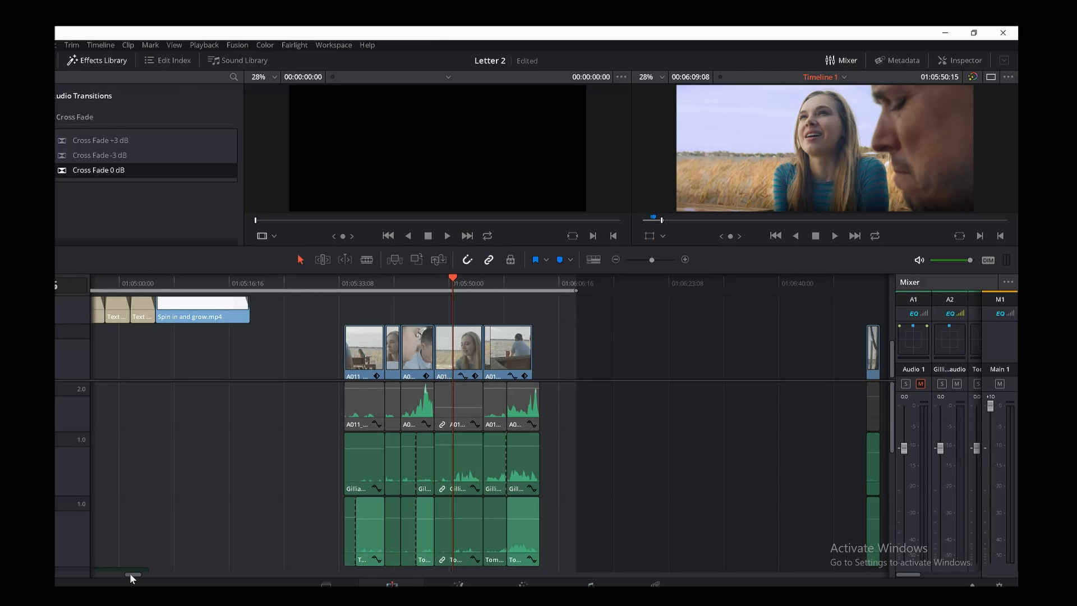
{"action": "mouse_move", "coordinate": [130, 573]}
{"action": "left_mouse_down"}
{"action": "mouse_move", "coordinate": [151, 568]}
{"action": "mouse_move", "coordinate": [126, 574]}
{"action": "left_mouse_up"}
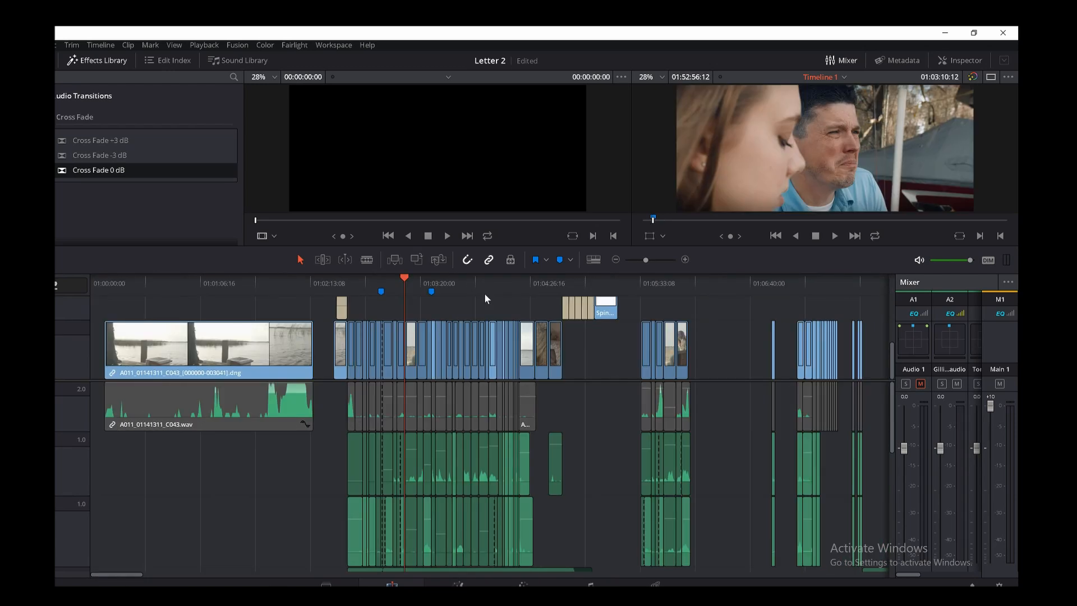
{"action": "left_click", "coordinate": [140, 286]}
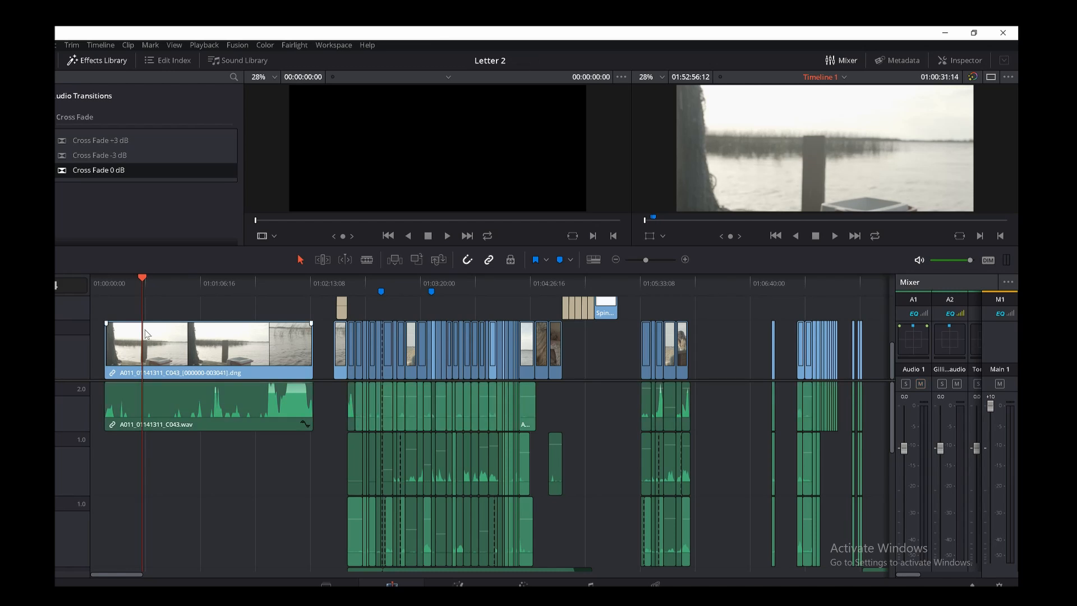
{"action": "key", "text": "space"}
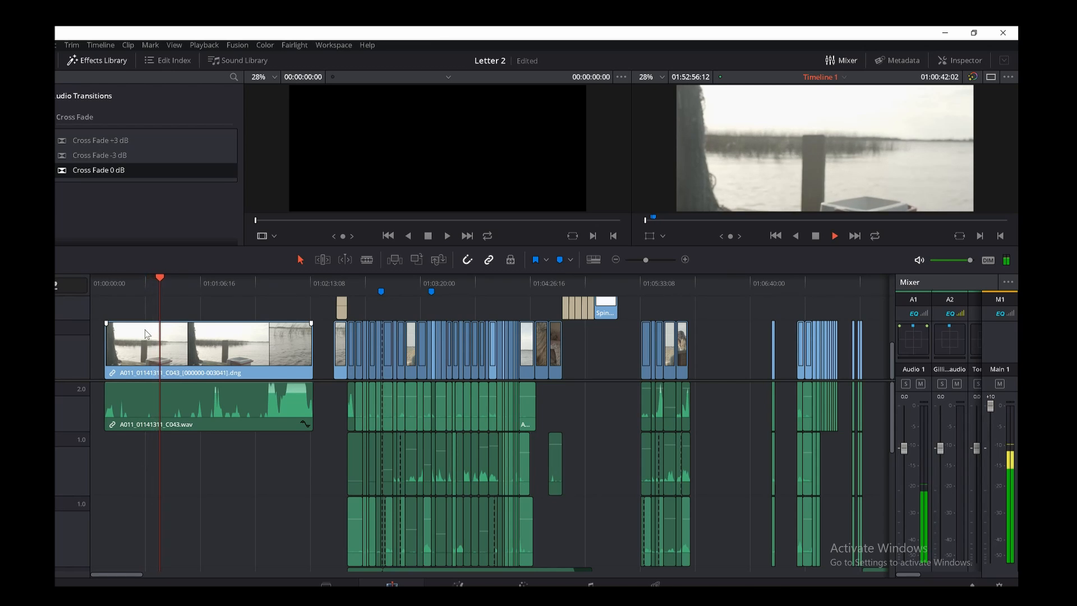
{"action": "key", "text": "space"}
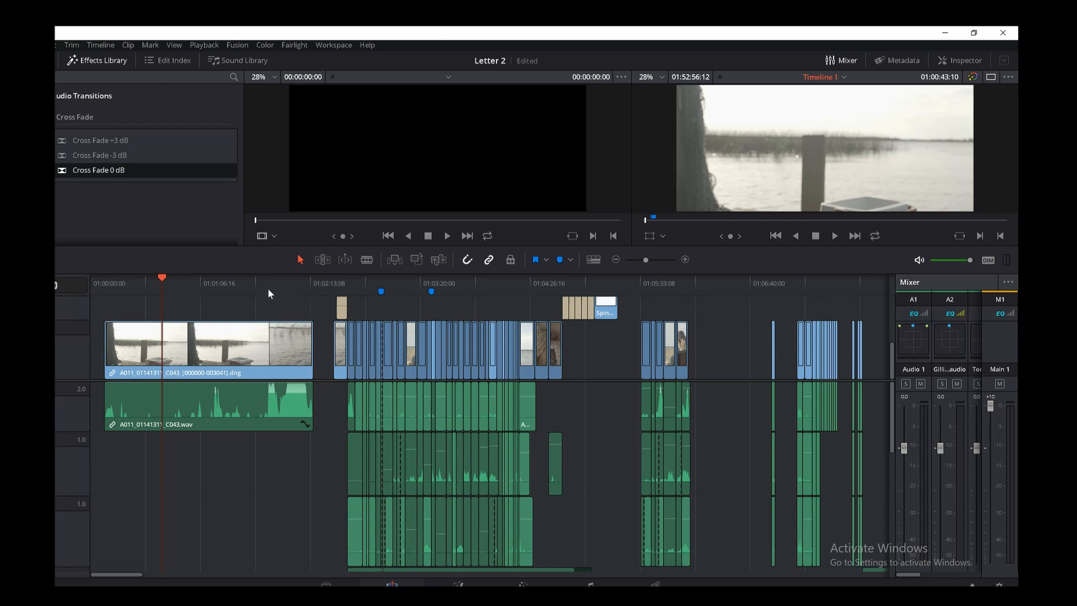
Step: Examine the score and ambience tracks beneath the dialogue tracks in the timeline
{"action": "scroll", "coordinate": [283, 447], "scroll_direction": "down", "scroll_amount": 5}
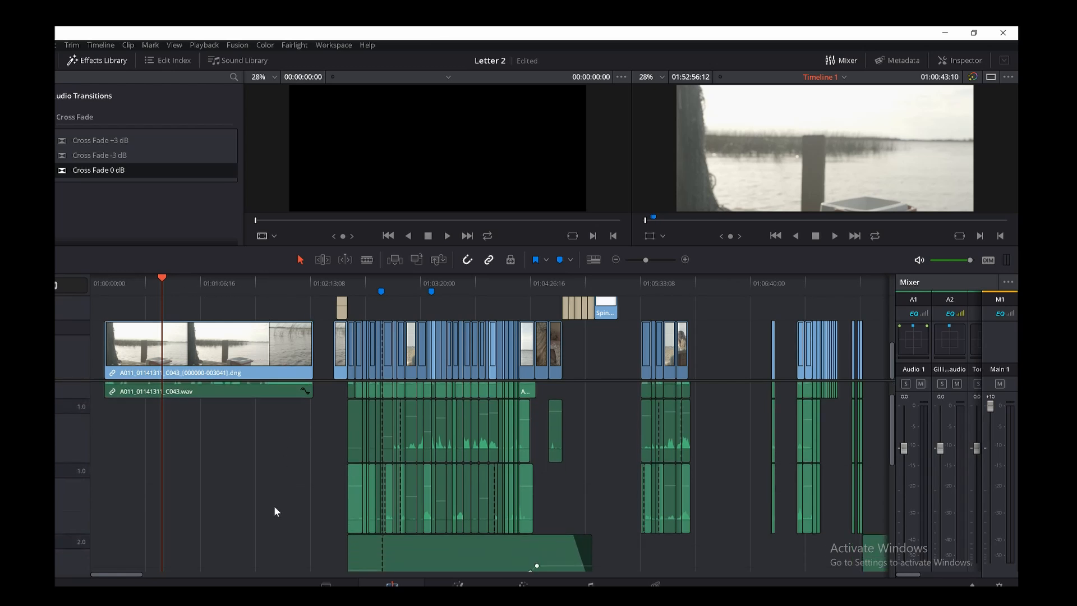
{"action": "scroll", "coordinate": [273, 510], "scroll_direction": "down", "scroll_amount": 3}
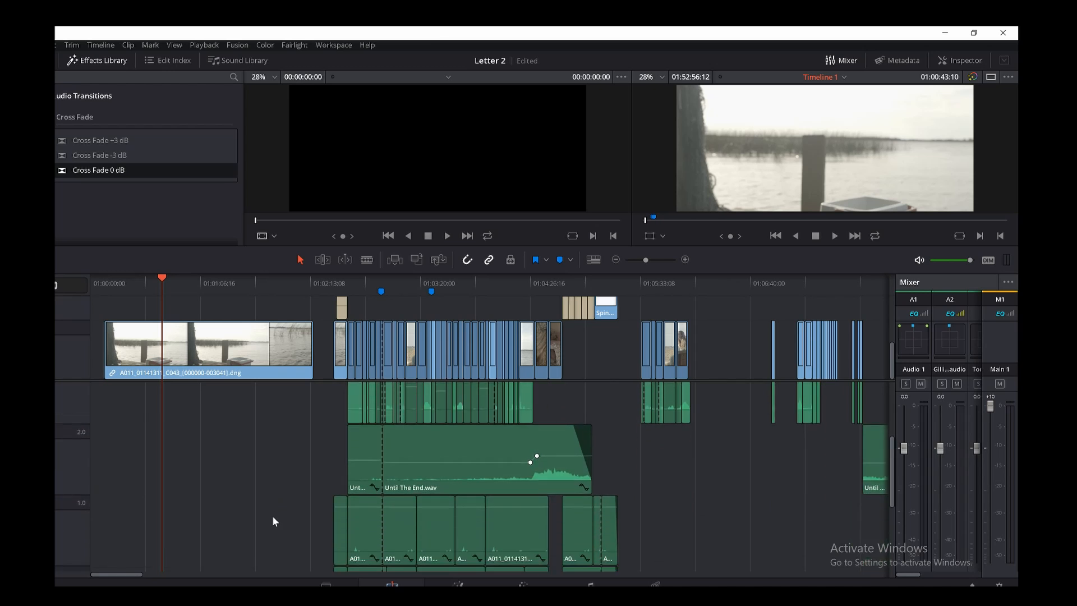
{"action": "scroll", "coordinate": [219, 363], "scroll_direction": "up", "scroll_amount": 1}
{"action": "scroll", "coordinate": [219, 364], "scroll_direction": "down", "scroll_amount": 1}
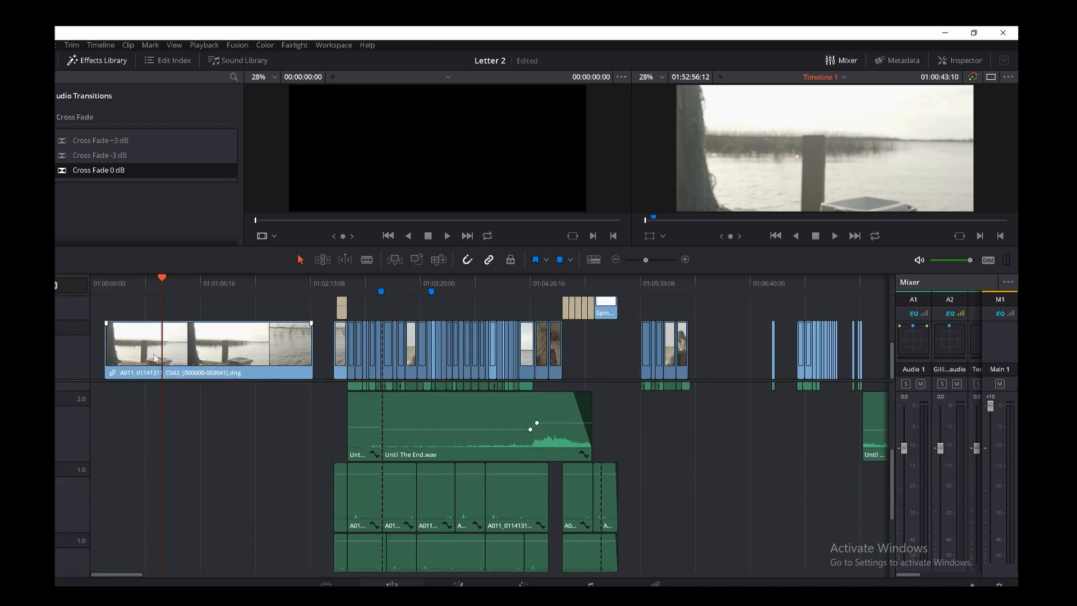
{"action": "scroll", "coordinate": [203, 458], "scroll_direction": "up", "scroll_amount": 8}
{"action": "scroll", "coordinate": [245, 466], "scroll_direction": "down", "scroll_amount": 5}
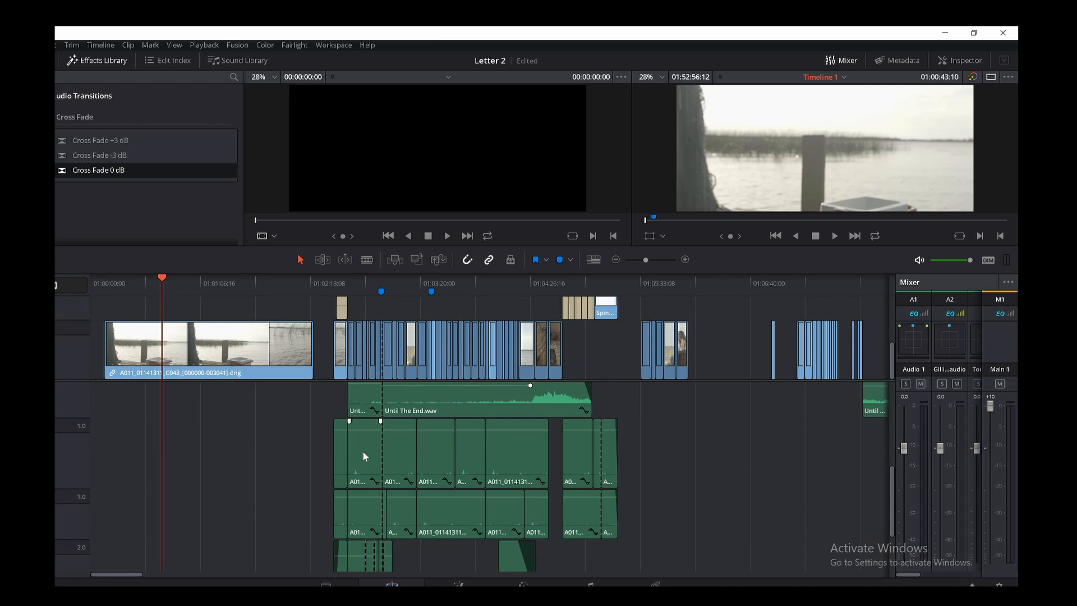
{"action": "scroll", "coordinate": [363, 452], "scroll_direction": "up", "scroll_amount": 5}
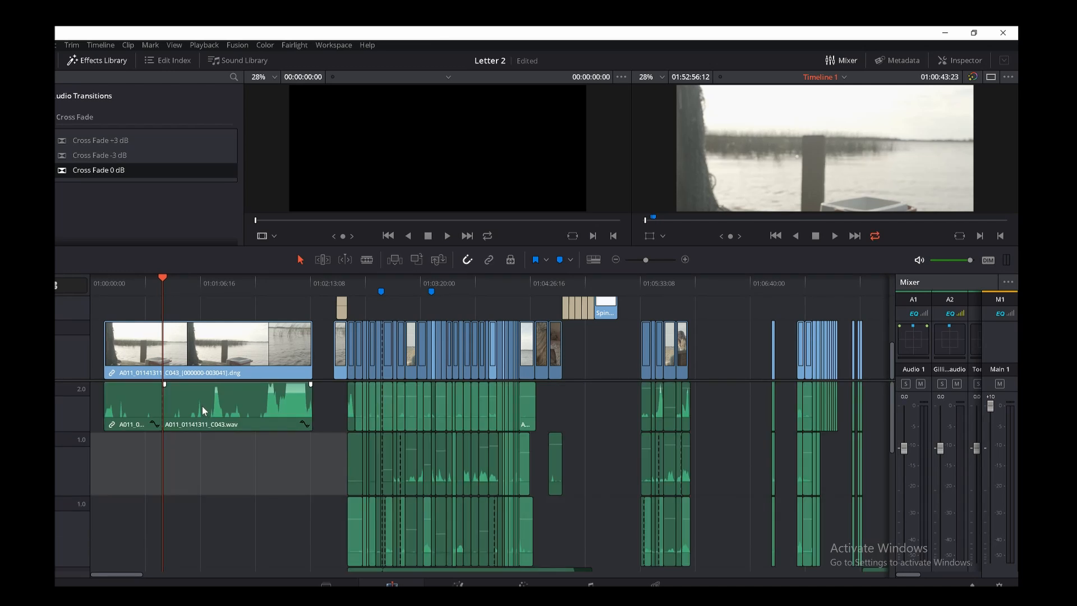
Step: Split the second piece of A011_01141311_C043.wav on audio track 1 at 01:01:10:00
{"action": "left_click", "coordinate": [205, 291]}
{"action": "left_click", "coordinate": [207, 409]}
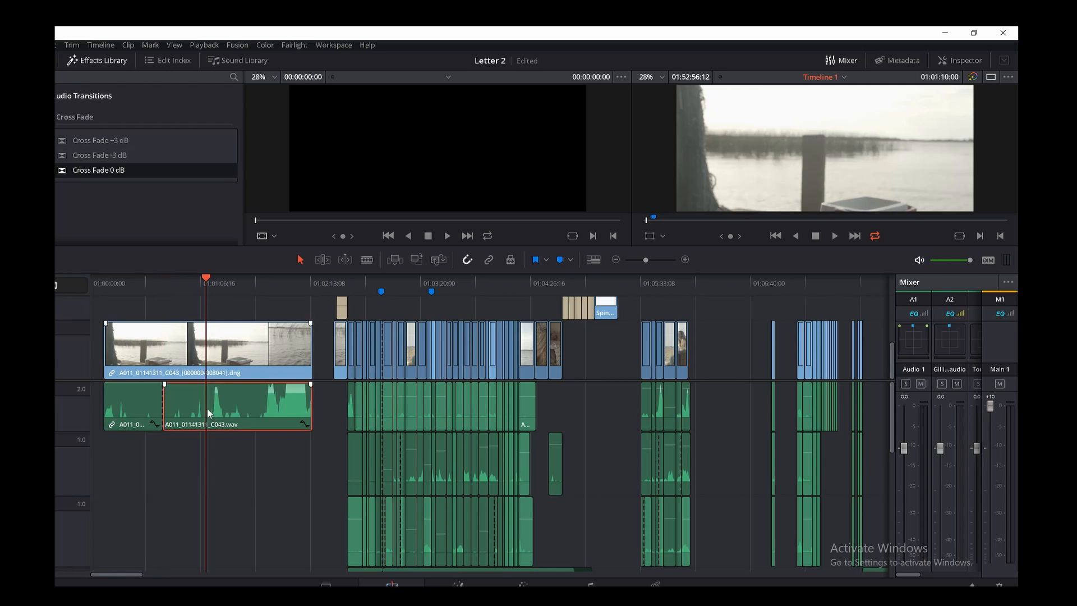
{"action": "key", "text": "ctrl+b"}
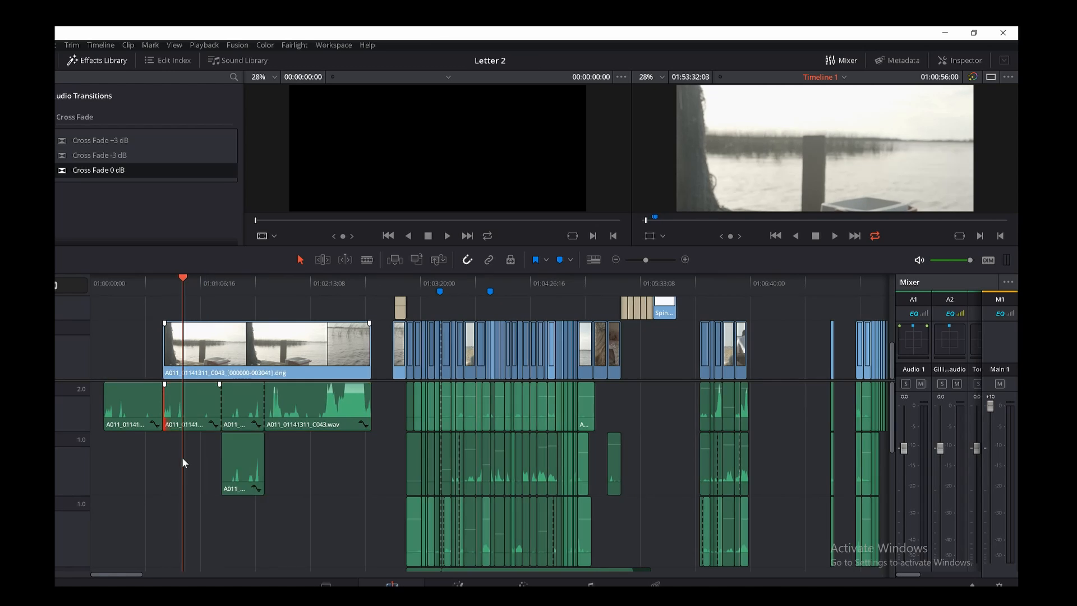
Step: Move the recording's first audio piece onto audio track 2, and swap the order of the two pieces there
{"action": "left_click", "coordinate": [247, 468]}
{"action": "left_click_drag", "start_coordinate": [137, 412], "coordinate": [191, 466]}
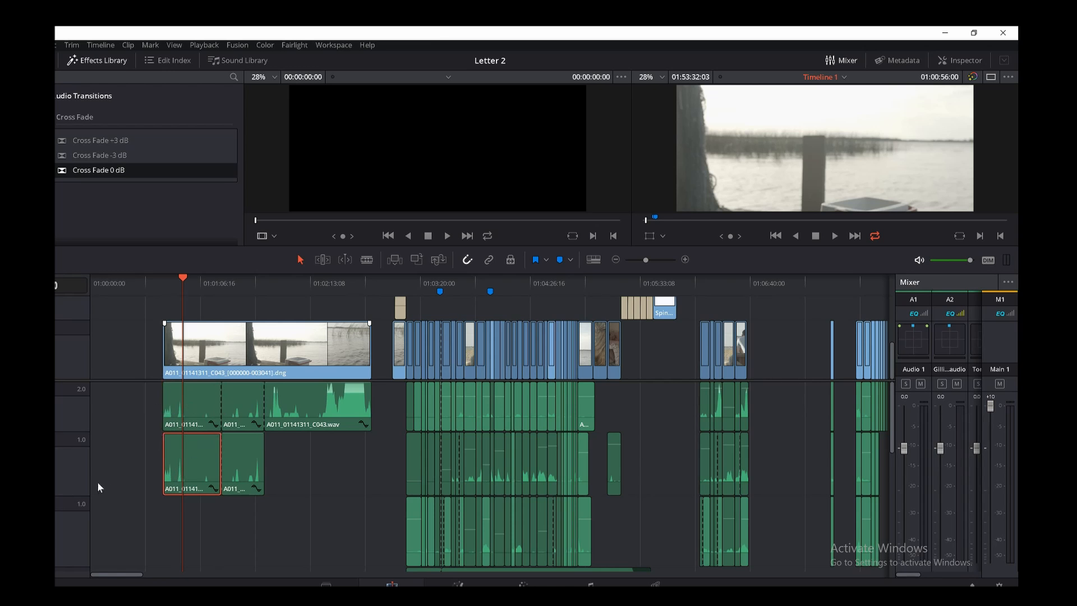
{"action": "mouse_move", "coordinate": [191, 473]}
{"action": "left_mouse_down"}
{"action": "mouse_move", "coordinate": [305, 464]}
{"action": "mouse_move", "coordinate": [182, 463]}
{"action": "left_mouse_up"}
{"action": "left_click_drag", "start_coordinate": [286, 458], "coordinate": [229, 451]}
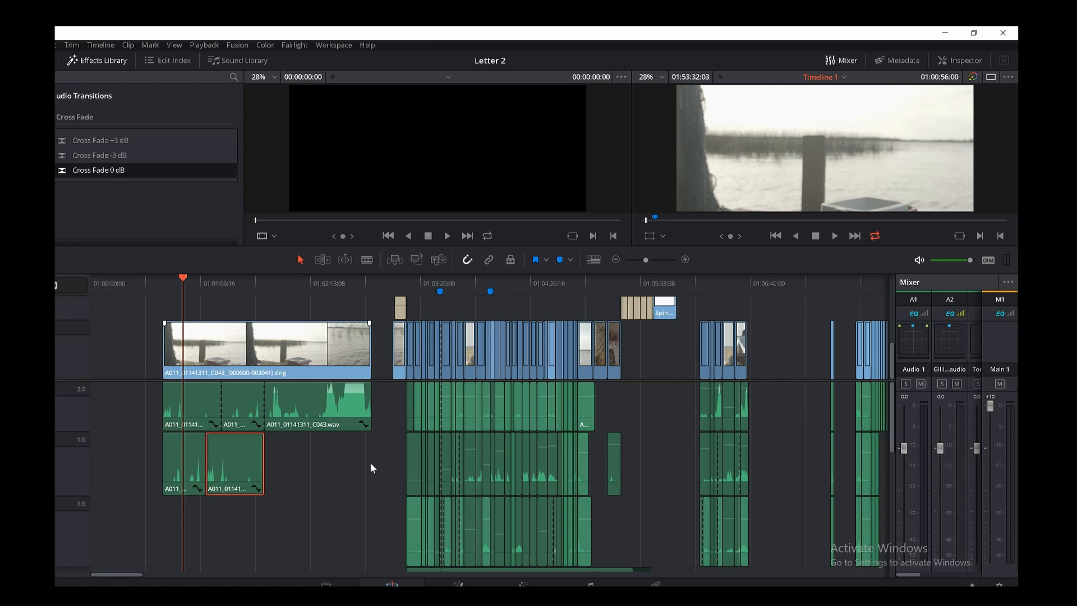
Step: Play the edited scene from 01:03:03:04 to listen to its layered ambience tracks
{"action": "scroll", "coordinate": [359, 480], "scroll_direction": "down", "scroll_amount": 5}
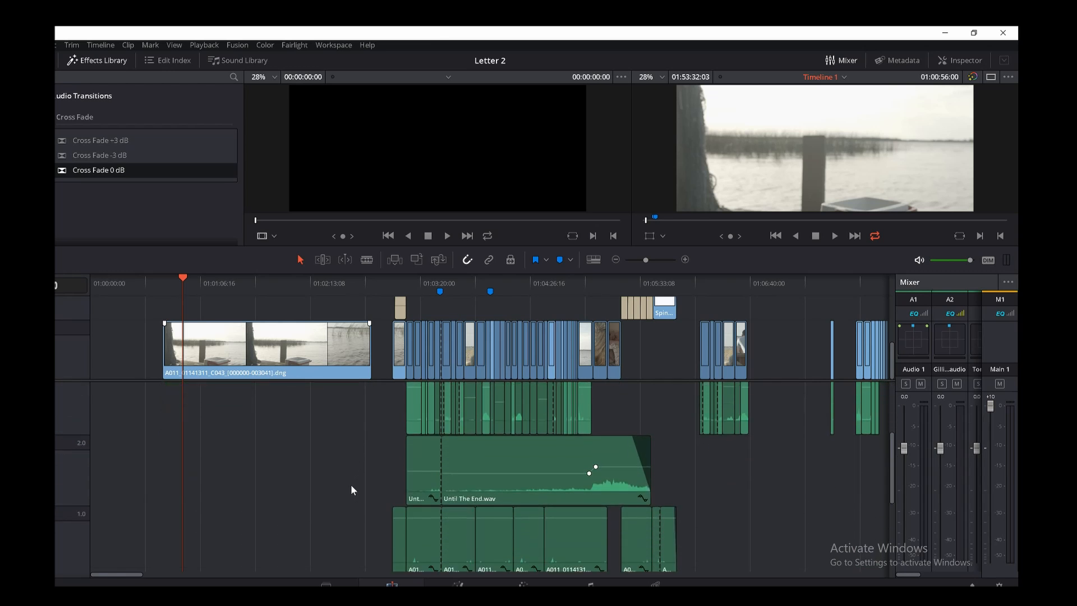
{"action": "scroll", "coordinate": [352, 489], "scroll_direction": "down", "scroll_amount": 4}
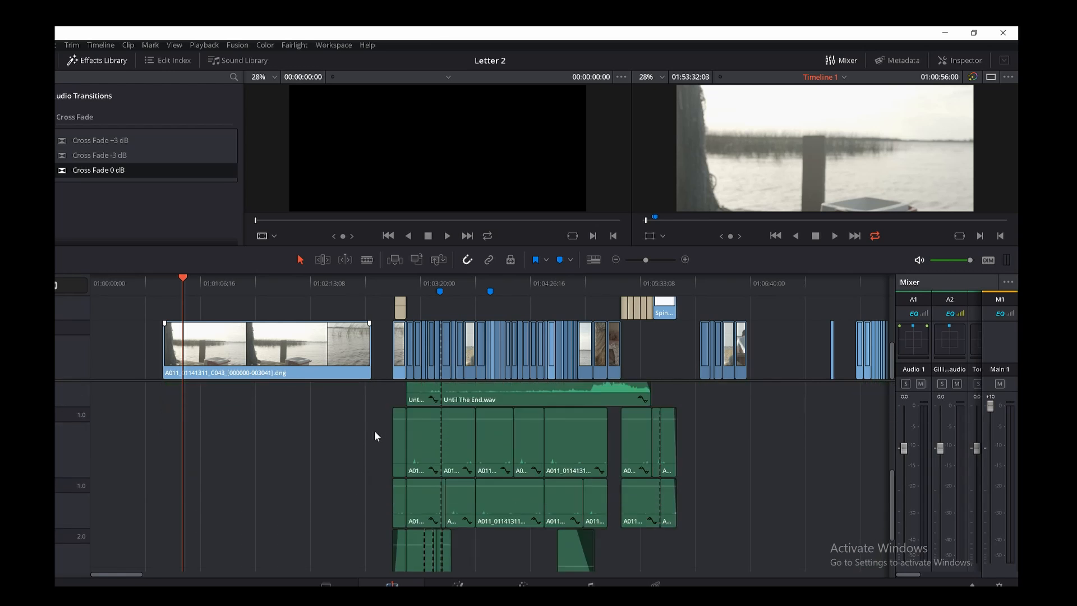
{"action": "left_click", "coordinate": [392, 283]}
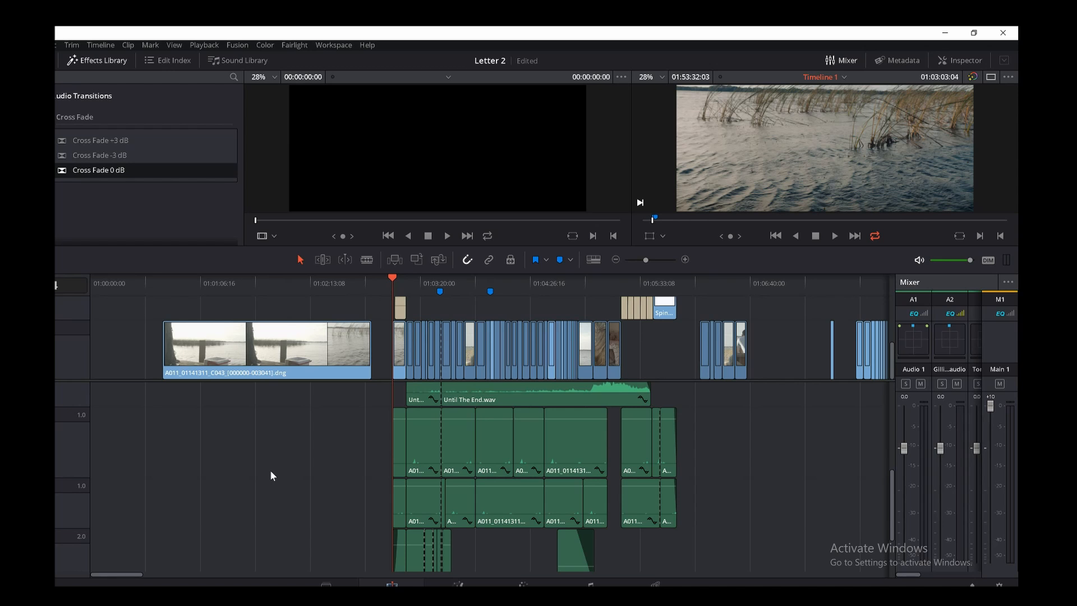
{"action": "key", "text": "space"}
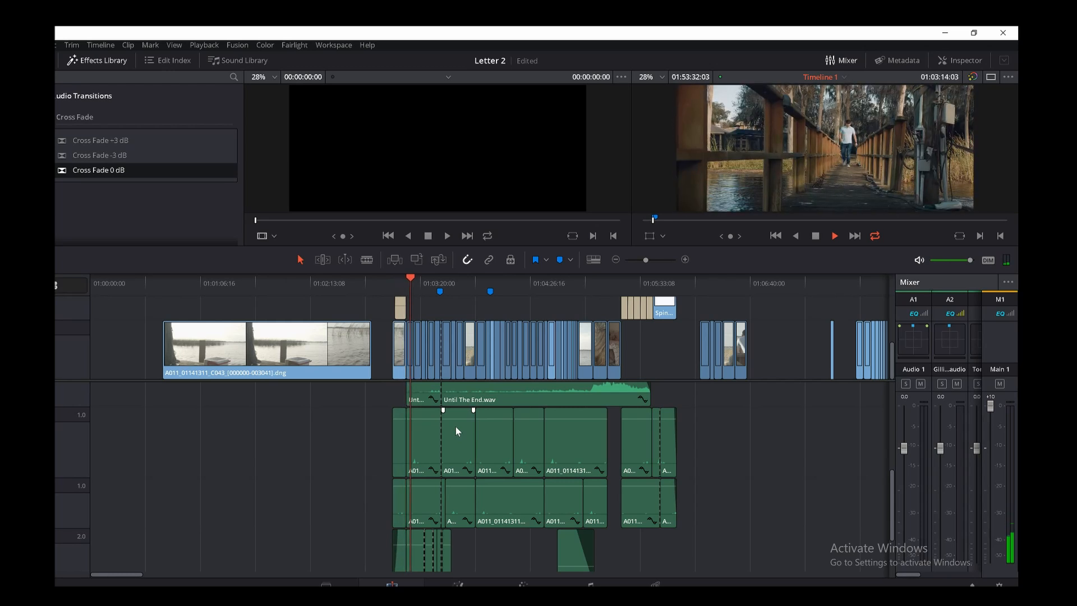
{"action": "key", "text": "space"}
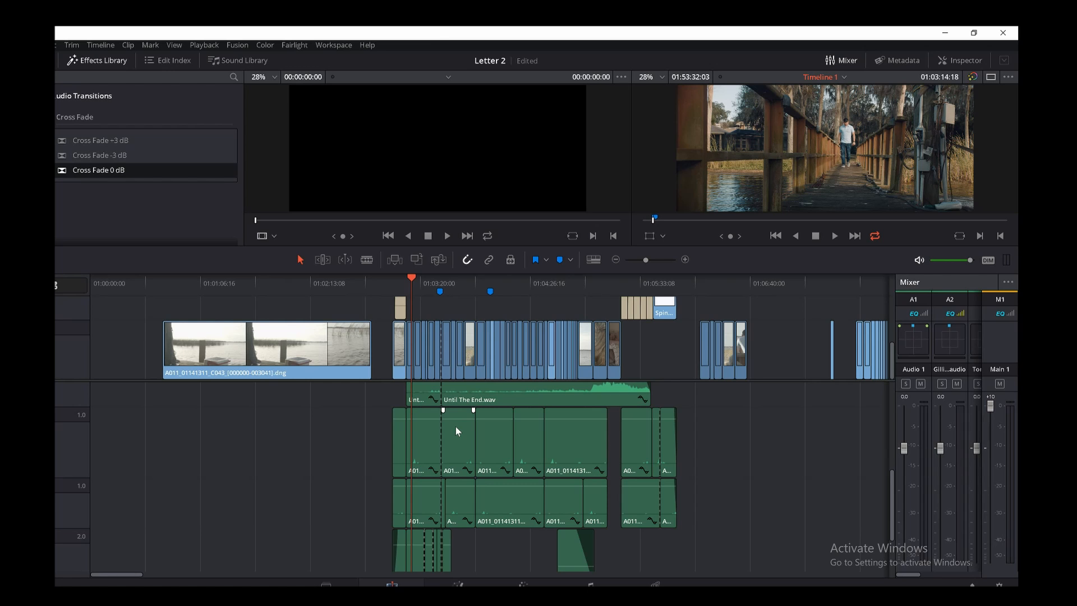
{"action": "key", "text": "space"}
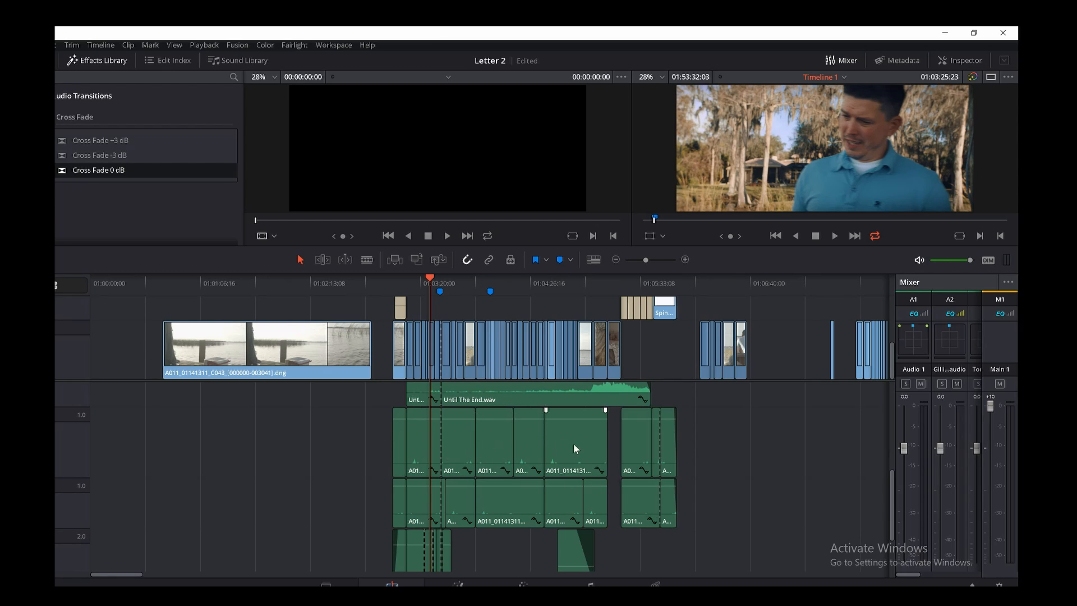
Step: Play the scene up to the second timeline marker to hear the dialogue over the layered ambience
{"action": "left_click", "coordinate": [466, 288]}
{"action": "key", "text": "space"}
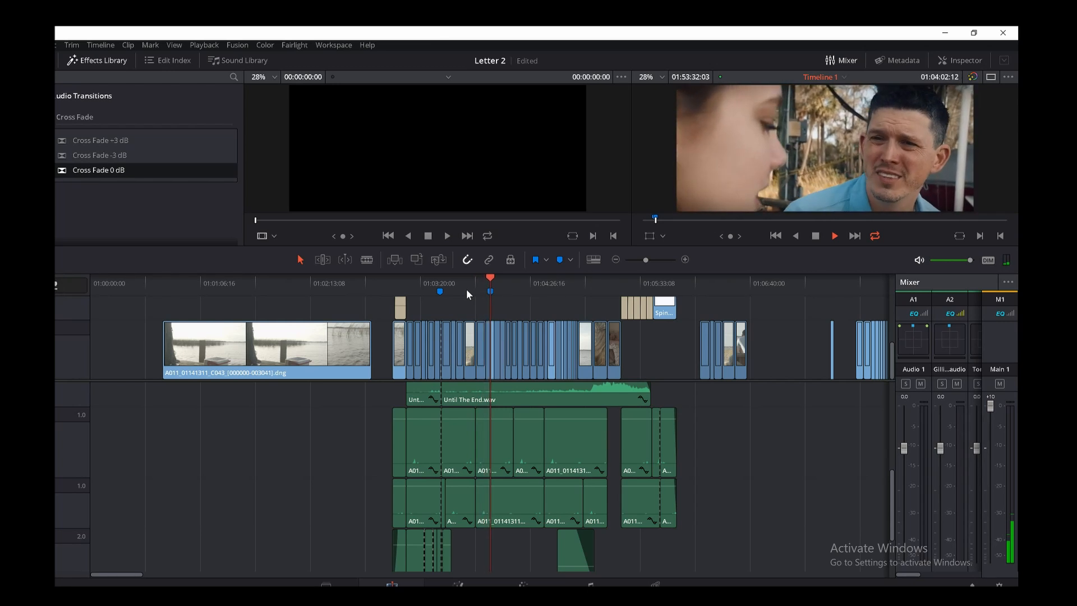
{"action": "key", "text": "space"}
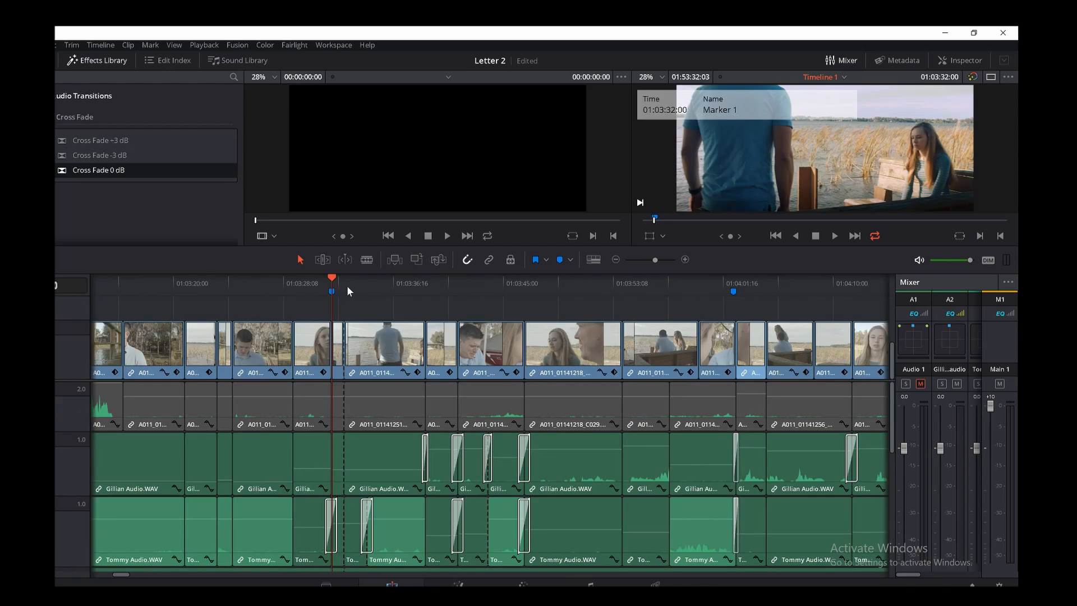
Step: Play the dialogue from Marker 1 at 01:03:32:00, enlarging the viewer area and showing the Inspector beside a single timeline viewer
{"action": "key", "text": "space"}
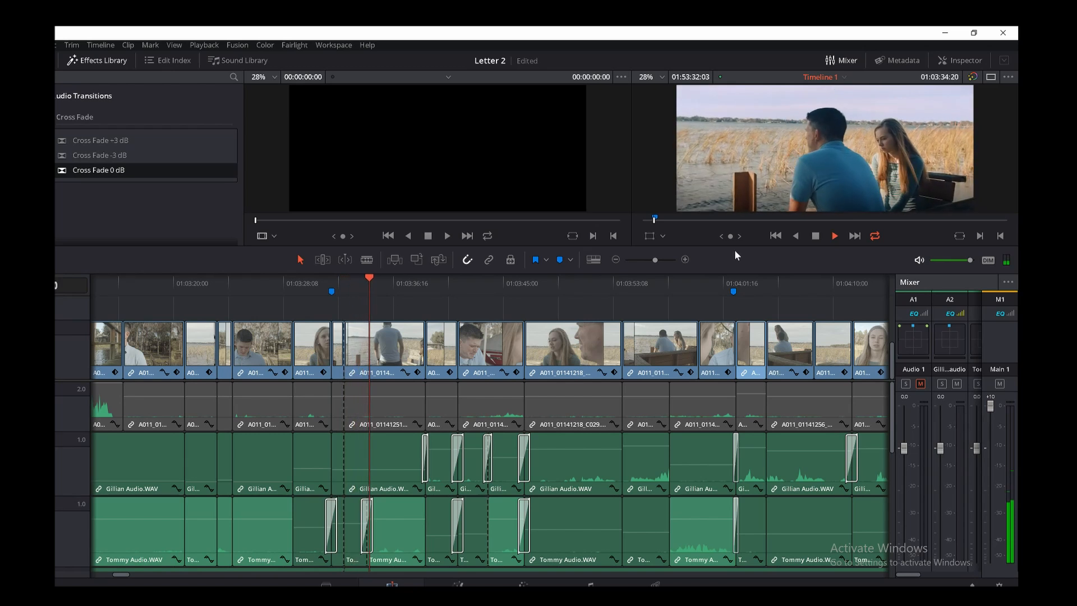
{"action": "left_click_drag", "start_coordinate": [729, 245], "coordinate": [728, 351]}
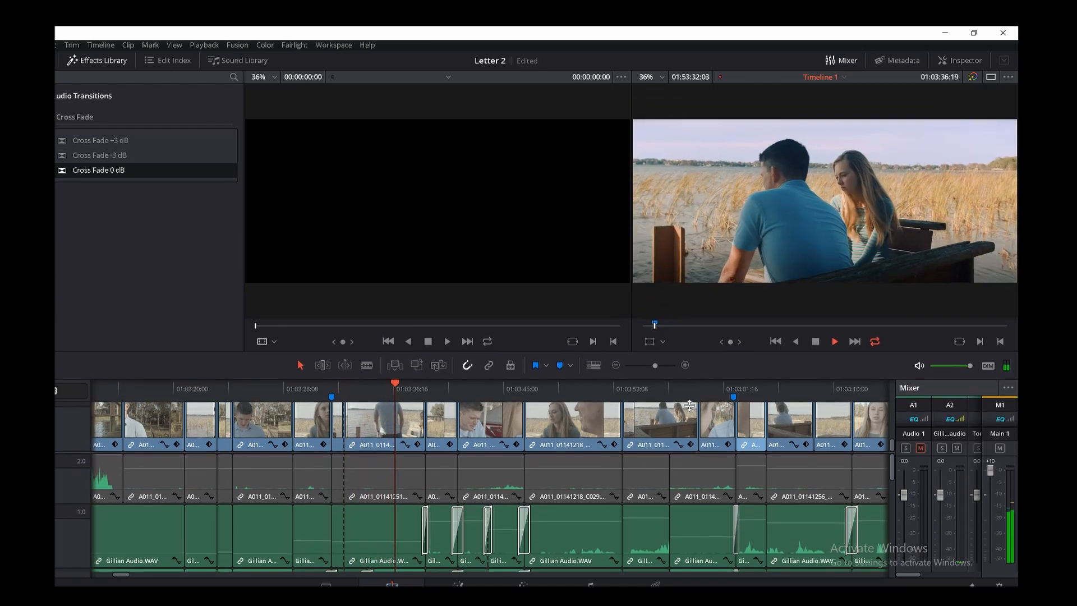
{"action": "left_click", "coordinate": [963, 65]}
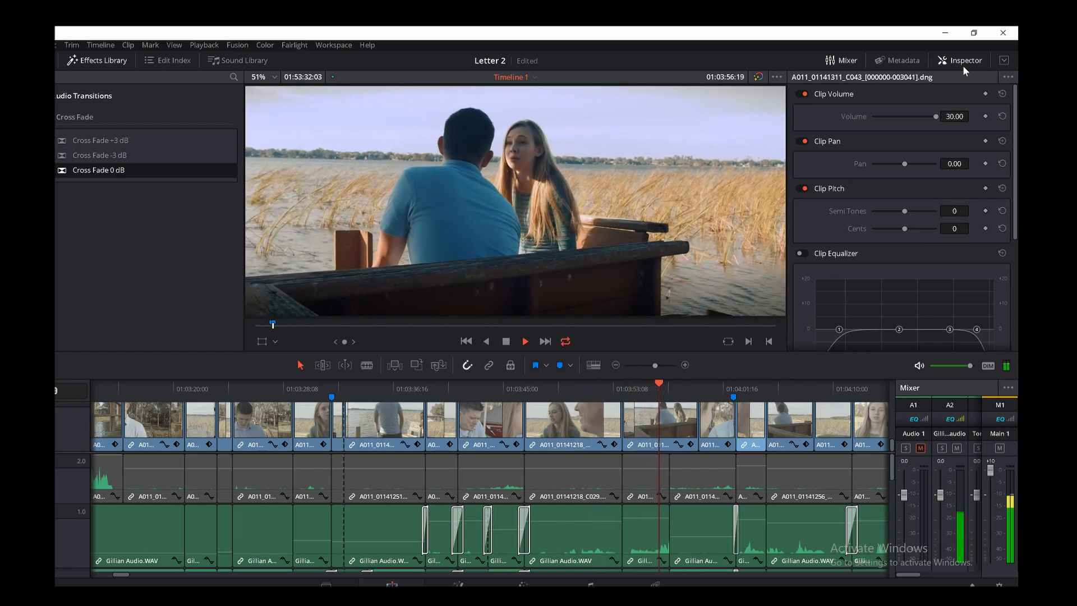
{"action": "key", "text": "space"}
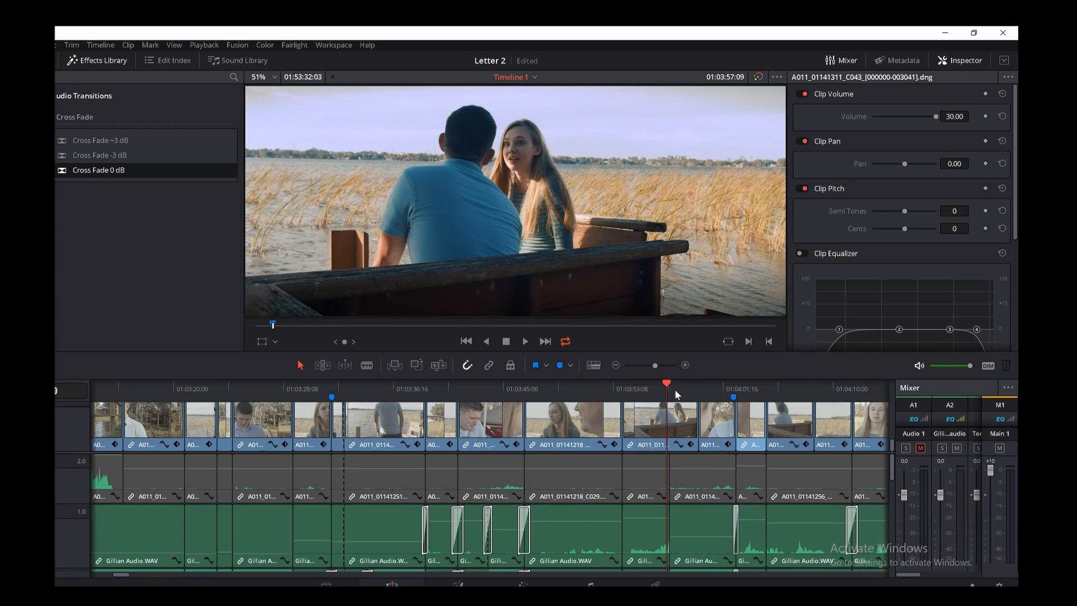
Step: Play on from 01:03:57:09 through the man's close-up, pausing to check his dialogue and the Tommy Audio.WAV track
{"action": "key", "text": "space"}
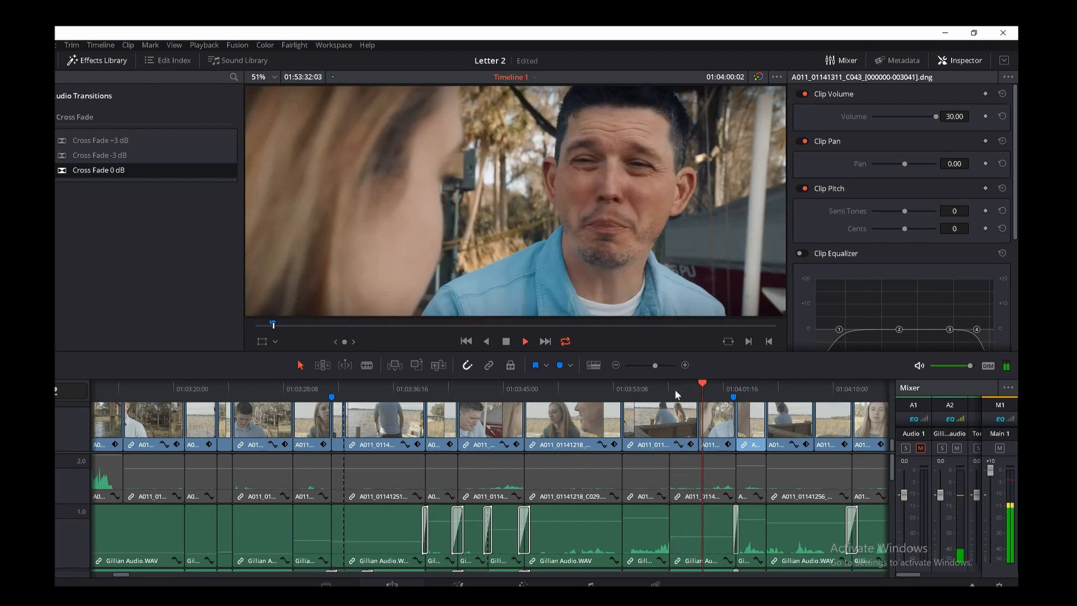
{"action": "key", "text": "space"}
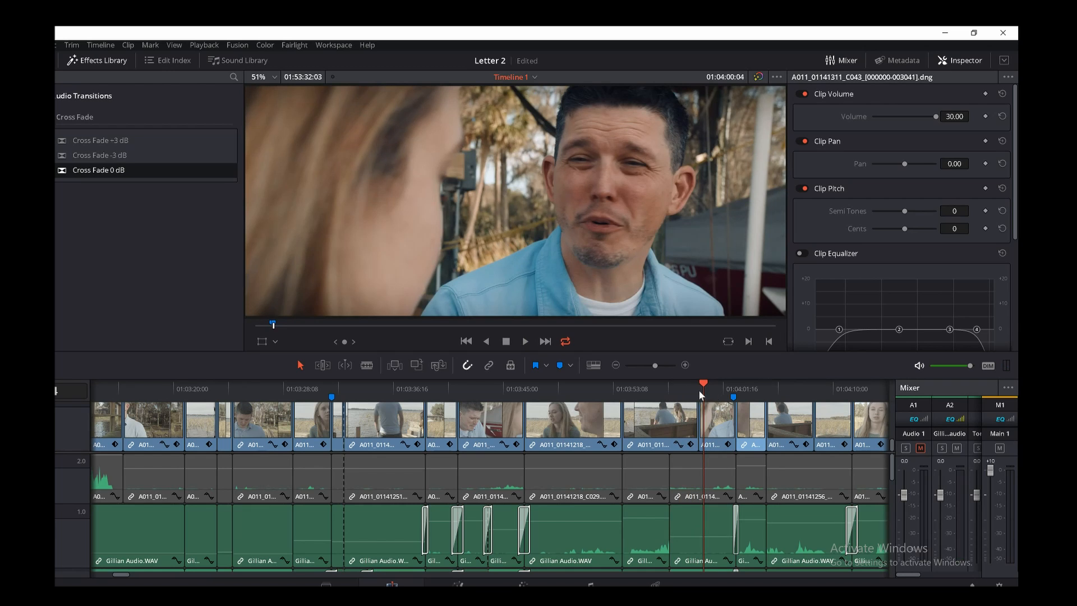
{"action": "key", "text": "space"}
{"action": "scroll", "coordinate": [701, 510], "scroll_direction": "down", "scroll_amount": 3}
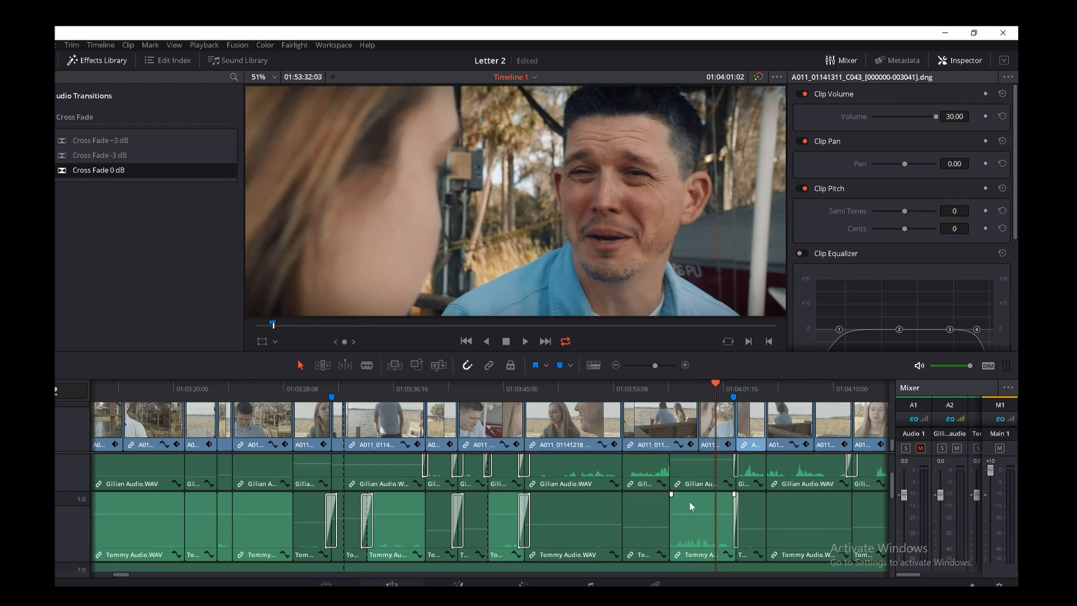
Step: Compare where the brighter Tommy Audio.WAV clip starts at 01:03:57:15 with the picture cut to A011_01141210_C027
{"action": "left_click", "coordinate": [668, 394]}
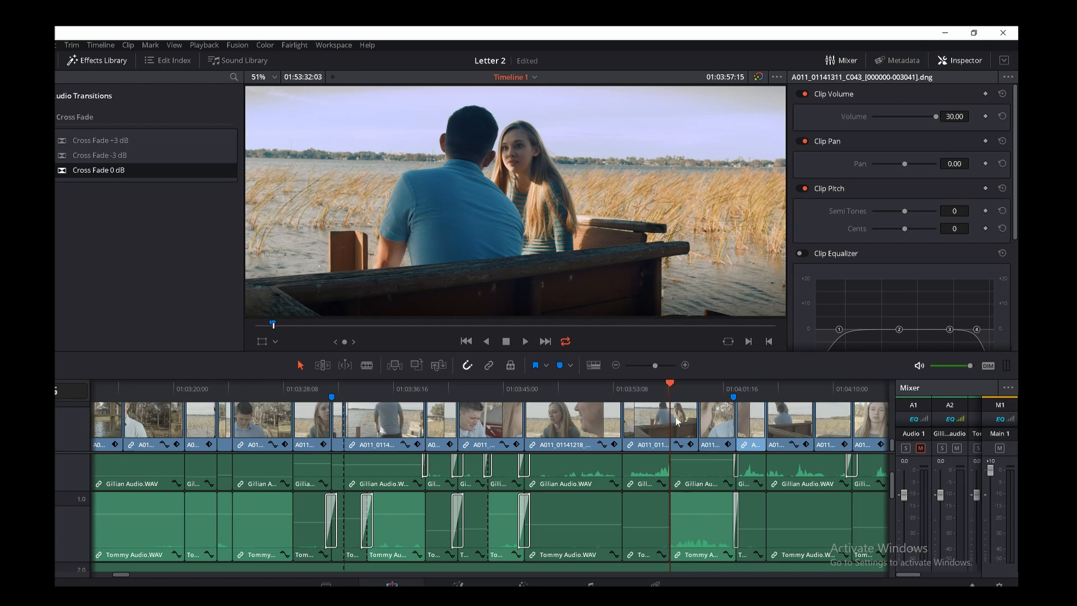
{"action": "key", "text": "ctrl+equal"}
{"action": "key", "text": "ctrl+equal"}
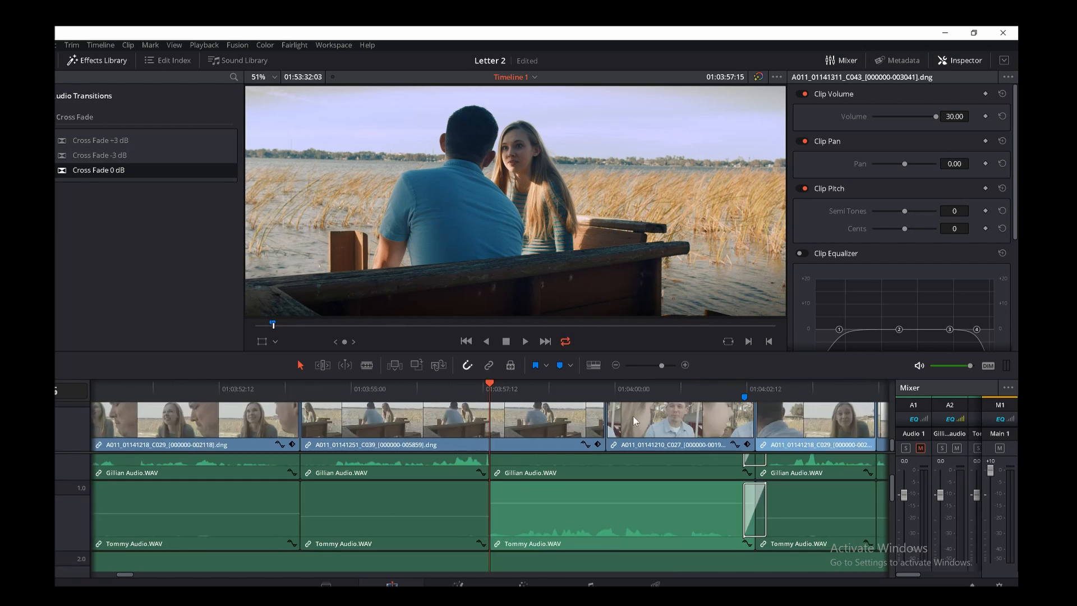
{"action": "left_click", "coordinate": [633, 421]}
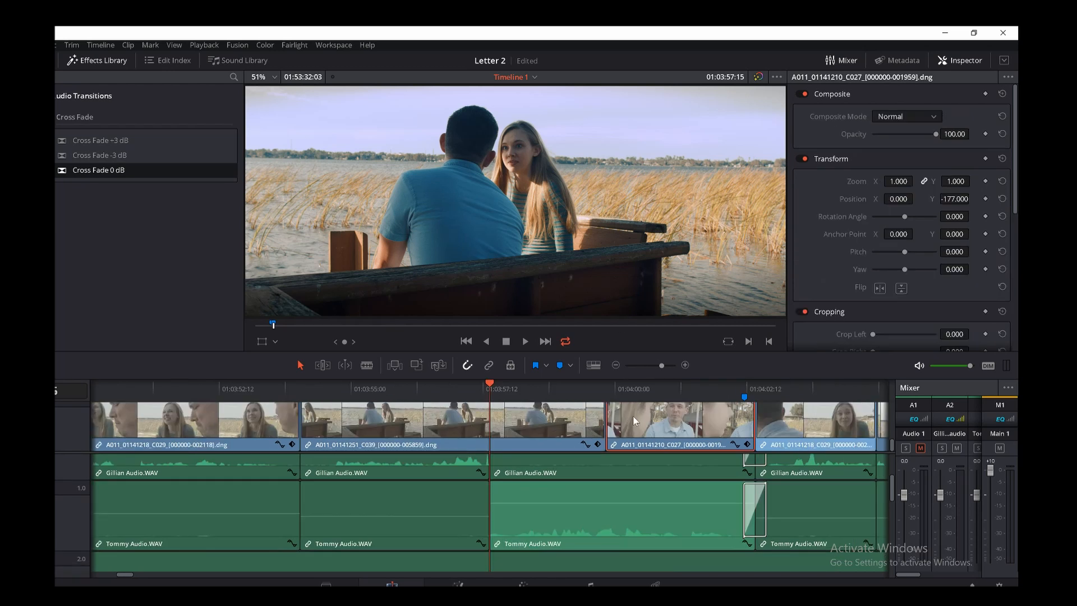
{"action": "left_click", "coordinate": [637, 526]}
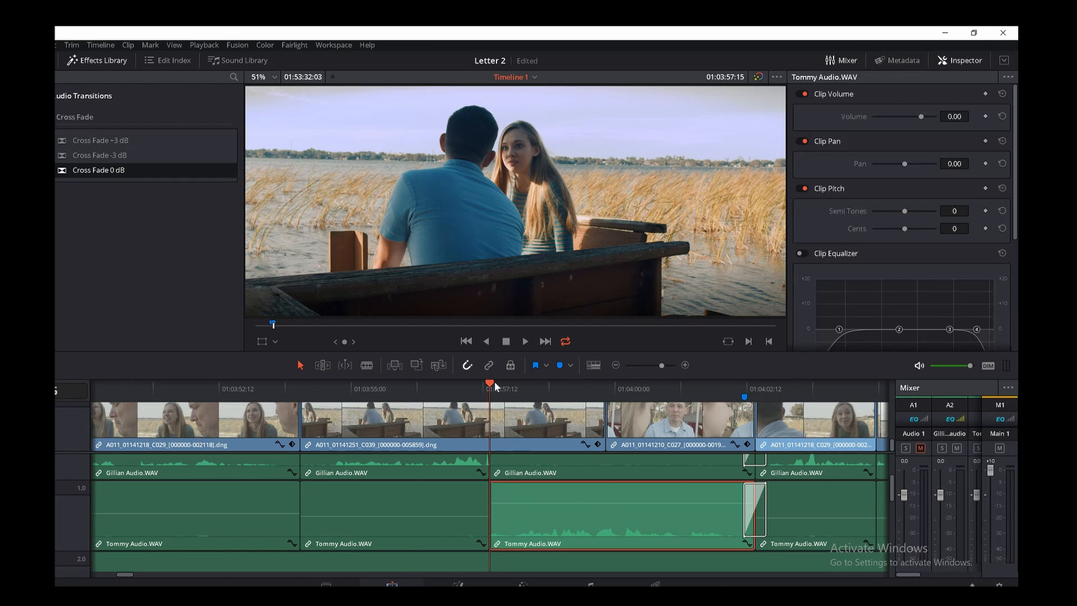
{"action": "left_click_drag", "start_coordinate": [494, 381], "coordinate": [537, 382]}
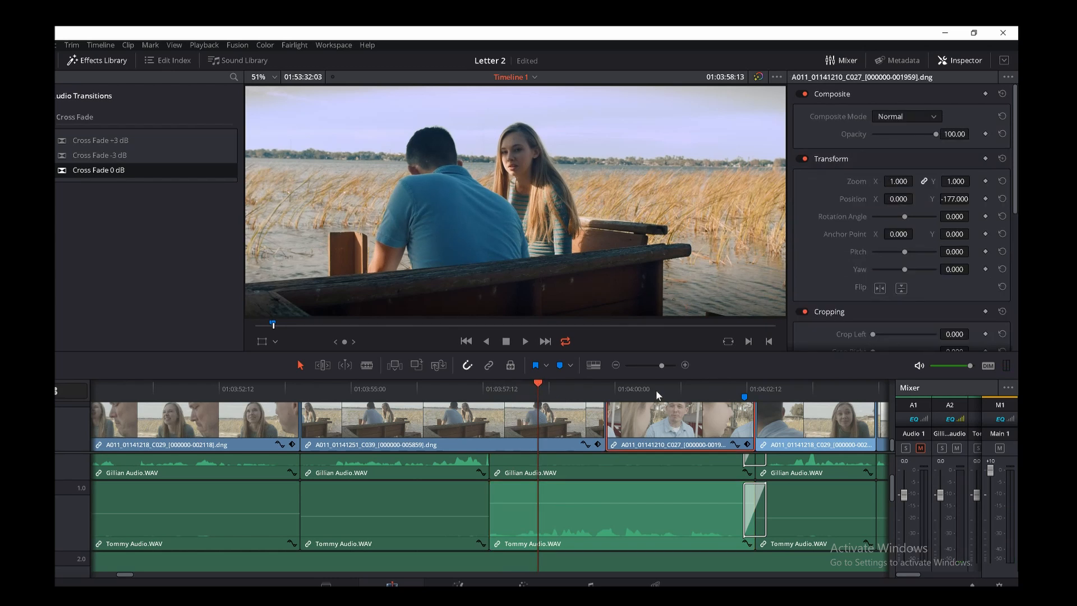
{"action": "left_click", "coordinate": [656, 391]}
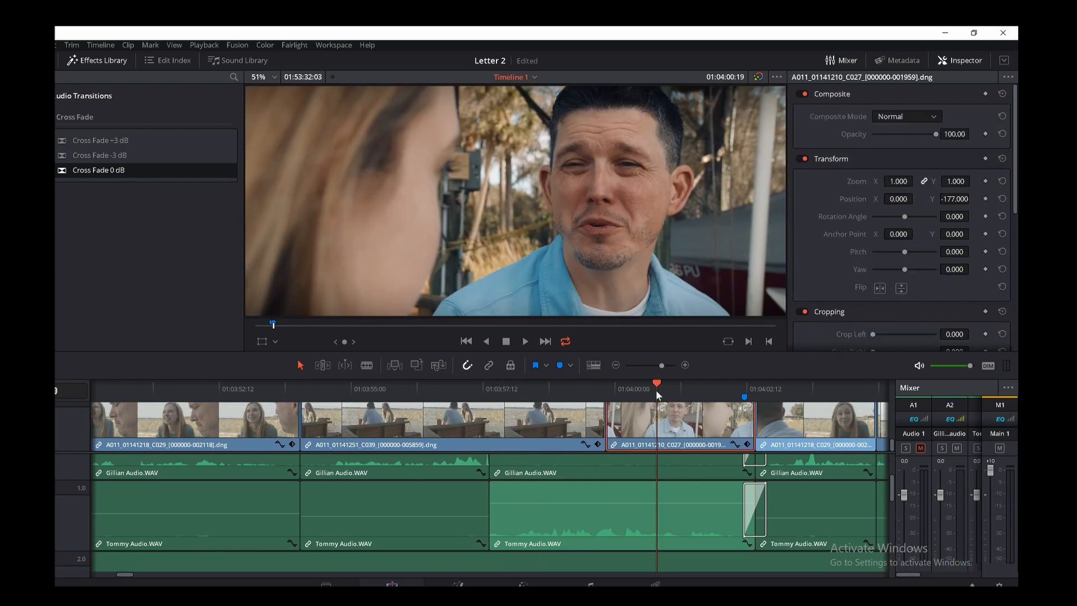
Step: Play from the start of the brighter Tommy Audio.WAV clip across the cut to the man's close-up
{"action": "left_click", "coordinate": [490, 393]}
{"action": "key", "text": "space"}
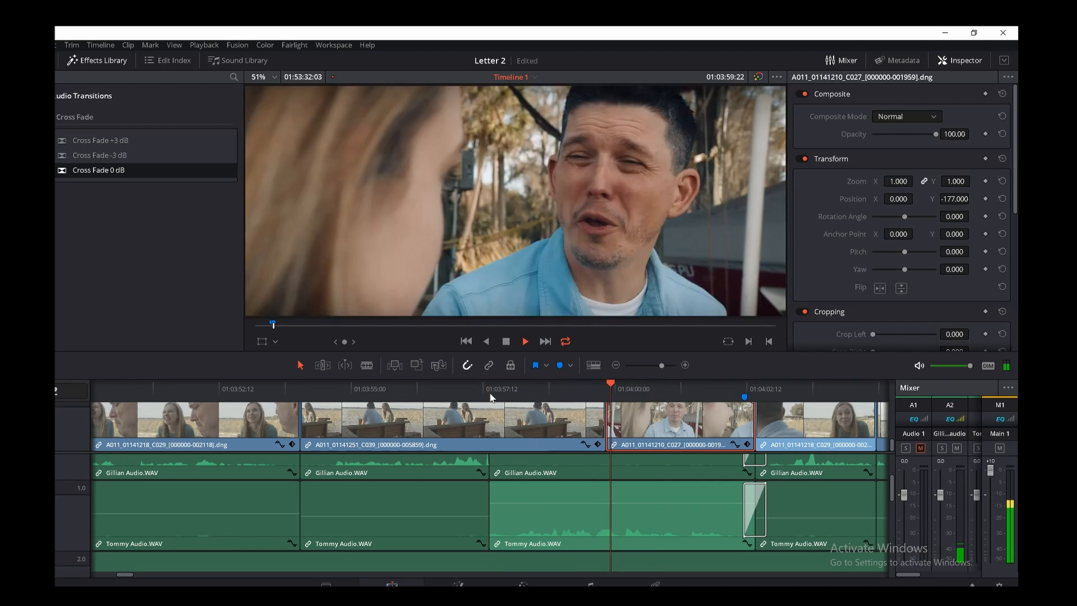
{"action": "key", "text": "space"}
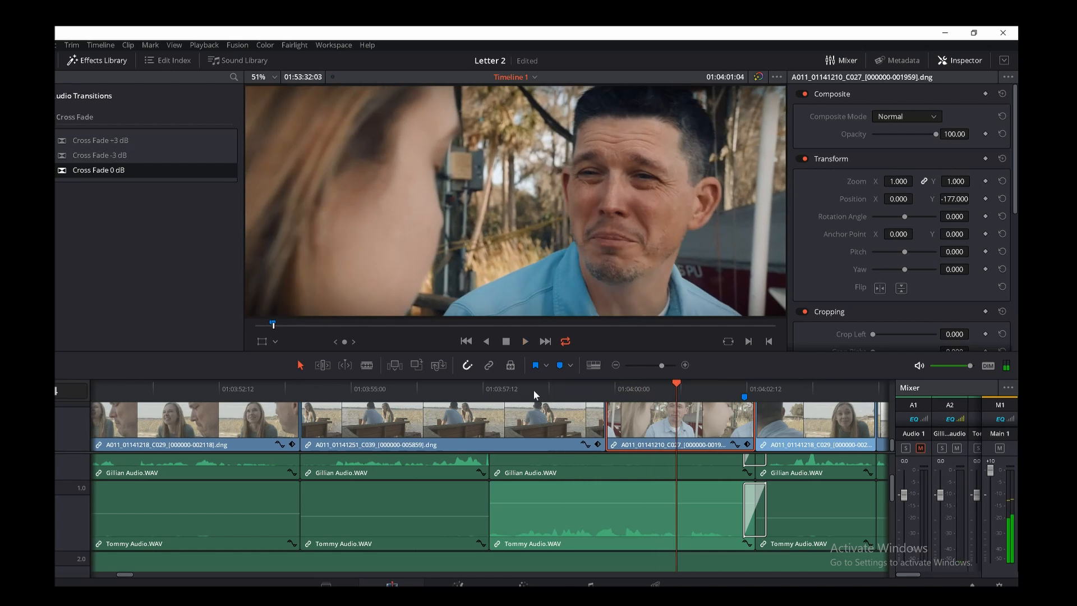